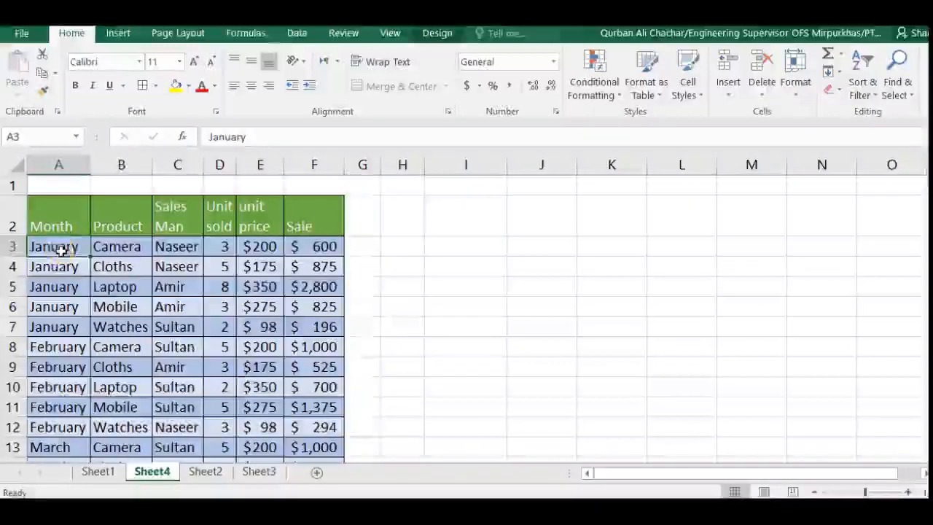
Review the column headers of the sales table on Sheet4, from Month across to Sale.
{"action": "left_click", "coordinate": [57, 226]}
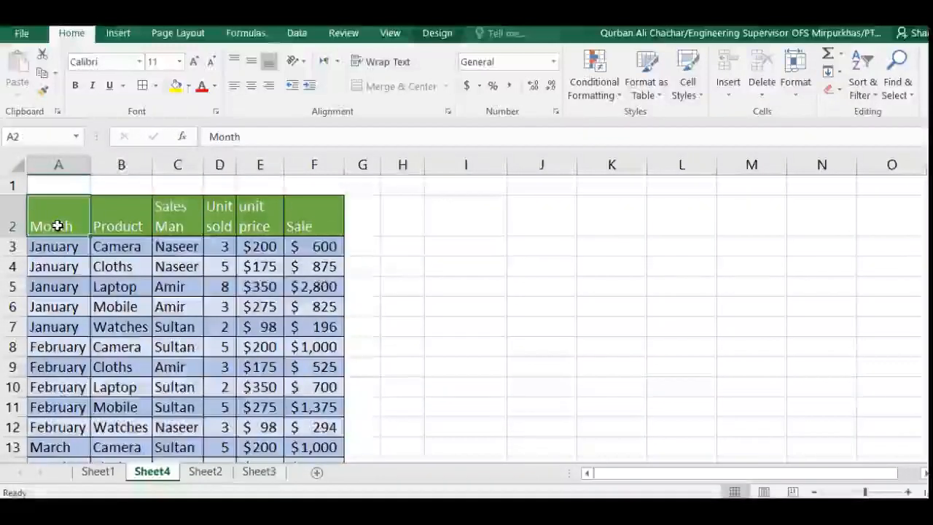
{"action": "key", "text": "Return"}
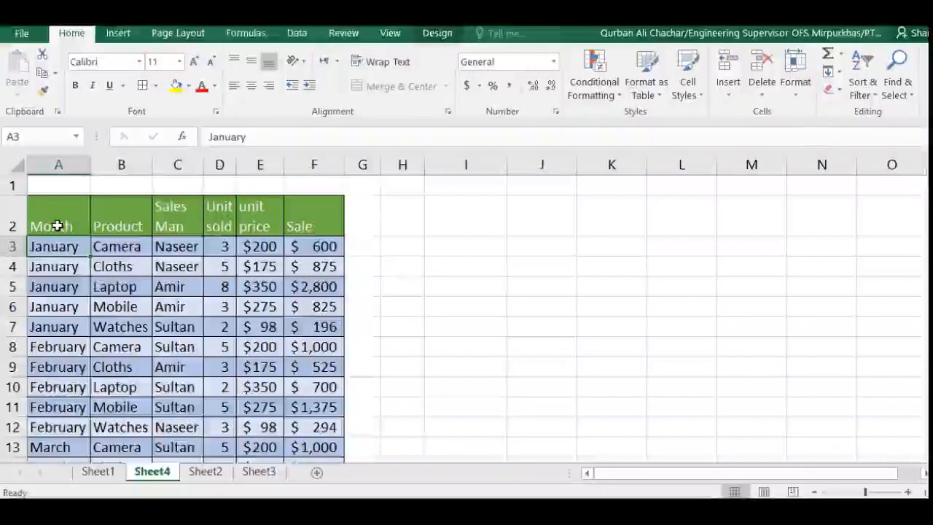
{"action": "key", "text": "Tab"}
{"action": "key", "text": "shift+Return"}
{"action": "key", "text": "Tab"}
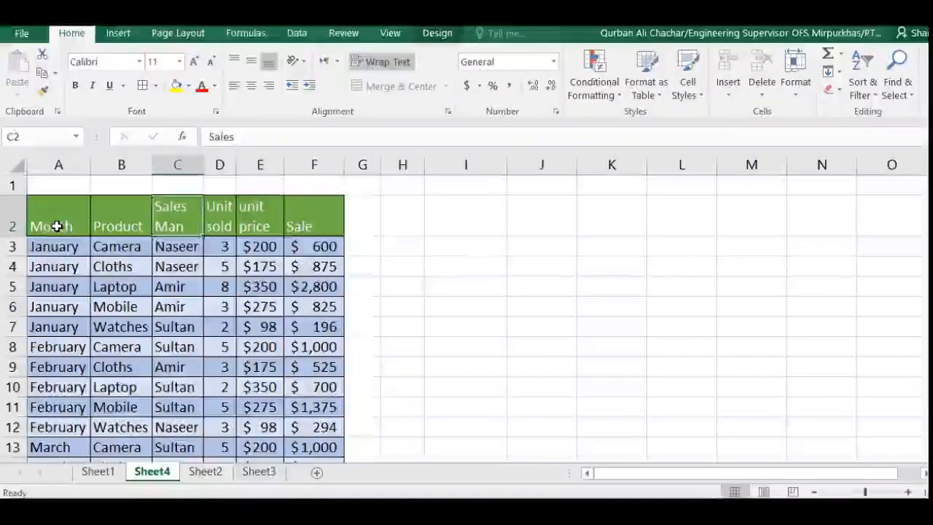
{"action": "key", "text": "Tab"}
{"action": "key", "text": "Return"}
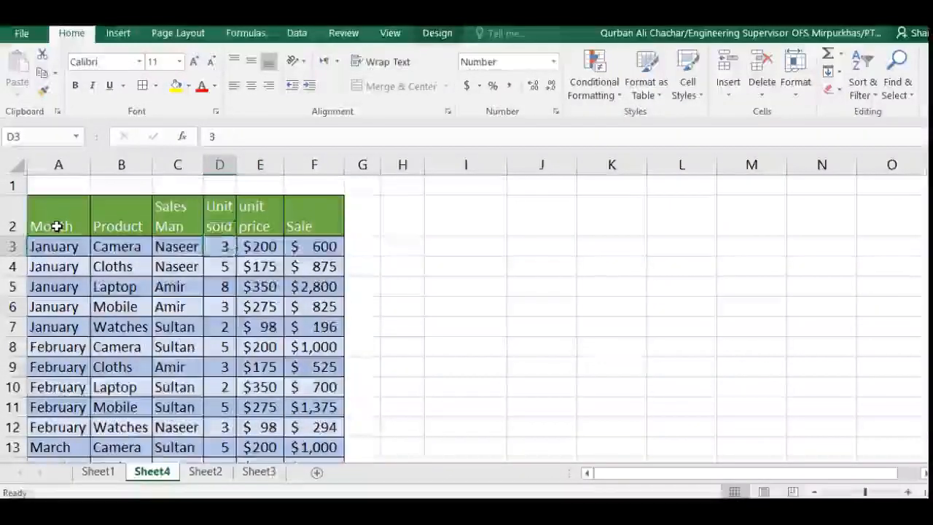
{"action": "key", "text": "shift+Return"}
{"action": "key", "text": "Tab"}
{"action": "key", "text": "Tab"}
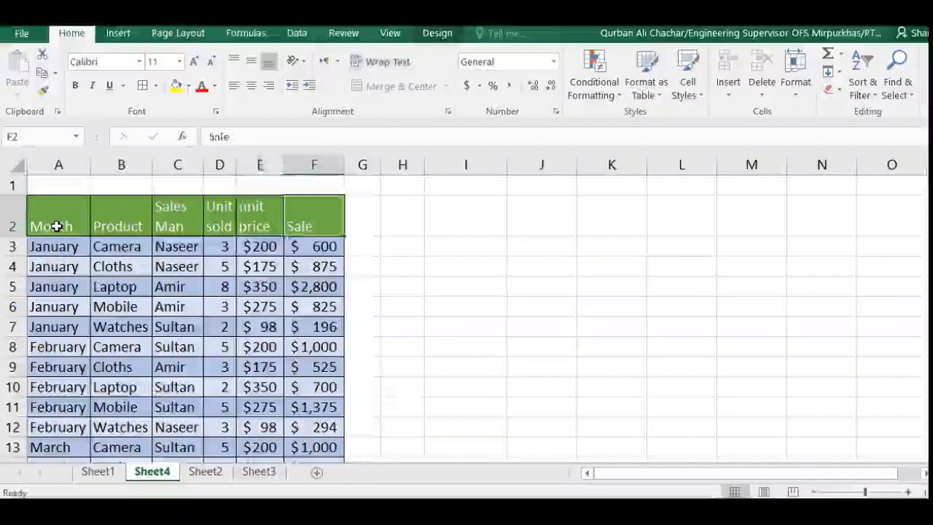
{"action": "key", "text": "Return"}
Look through the January rows of the sales table, checking product, salesman, units sold, unit price and the Sale formulas.
{"action": "key", "text": "shift+Tab"}
{"action": "key", "text": "shift+Tab"}
{"action": "key", "text": "shift+Tab"}
{"action": "key", "text": "shift+Tab"}
{"action": "key", "text": "Return"}
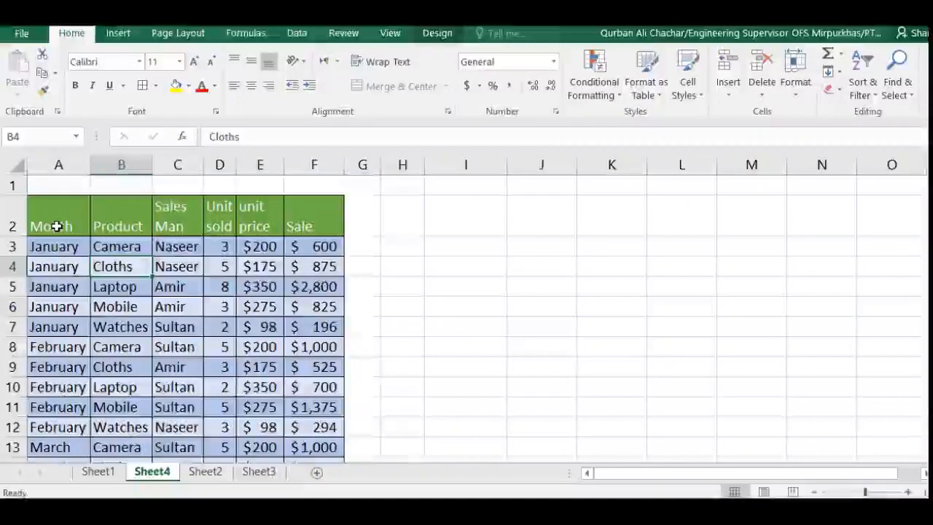
{"action": "key", "text": "Tab"}
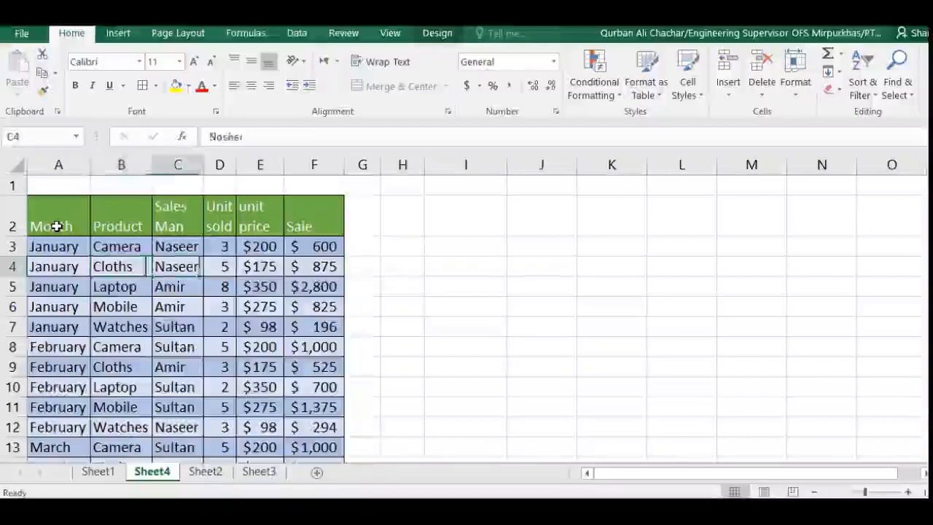
{"action": "key", "text": "Tab"}
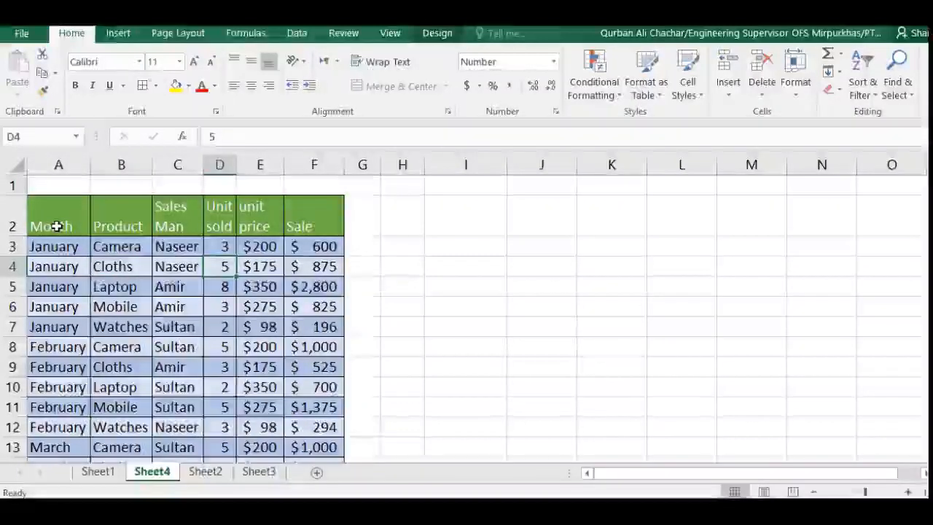
{"action": "key", "text": "Tab"}
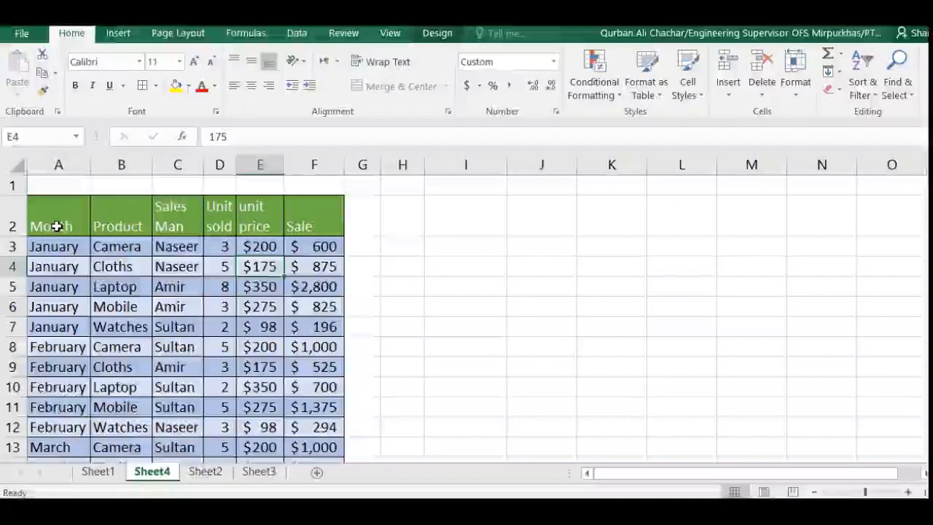
{"action": "key", "text": "shift+Return"}
{"action": "key", "text": "Tab"}
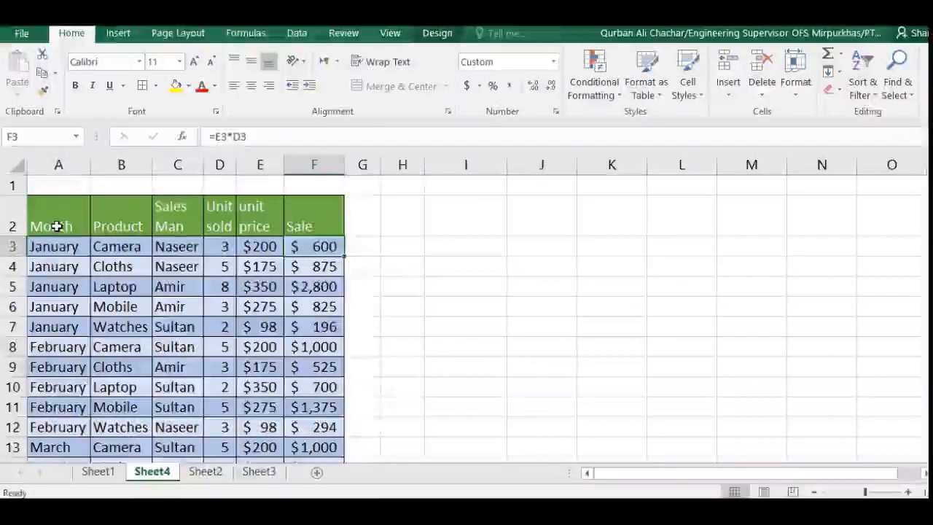
{"action": "key", "text": "Return"}
{"action": "key", "text": "Return"}
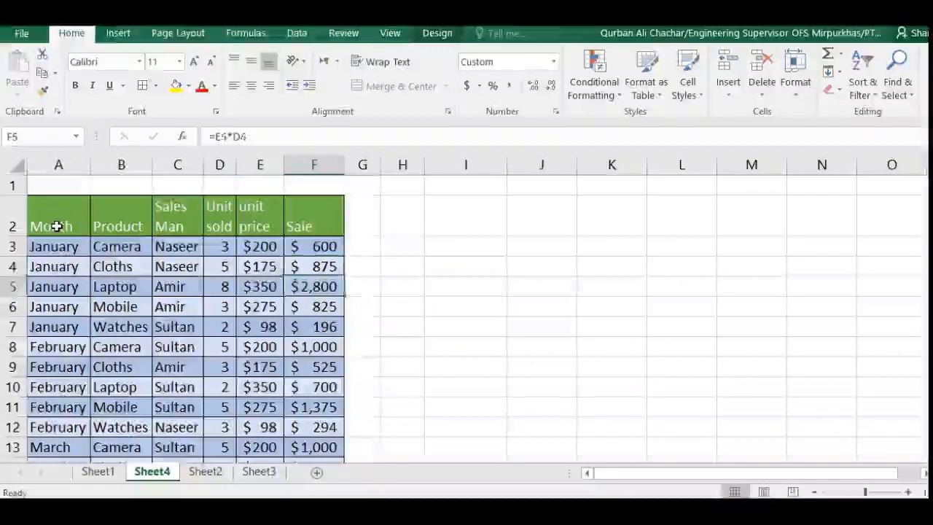
{"action": "key", "text": "Tab"}
{"action": "key", "text": "Tab"}
{"action": "key", "text": "Tab"}
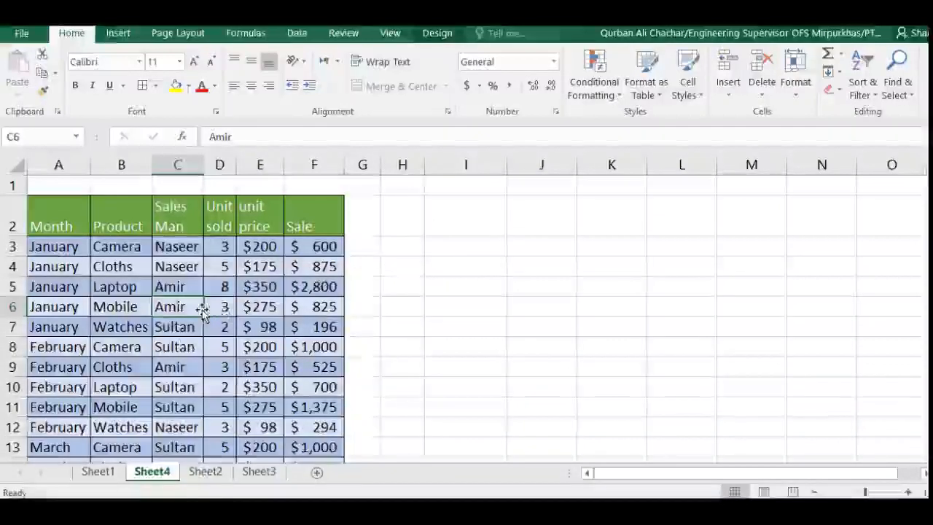
Start a PivotTable from the sales table, Table2, and choose to place it in the existing worksheet.
{"action": "left_click", "coordinate": [112, 266]}
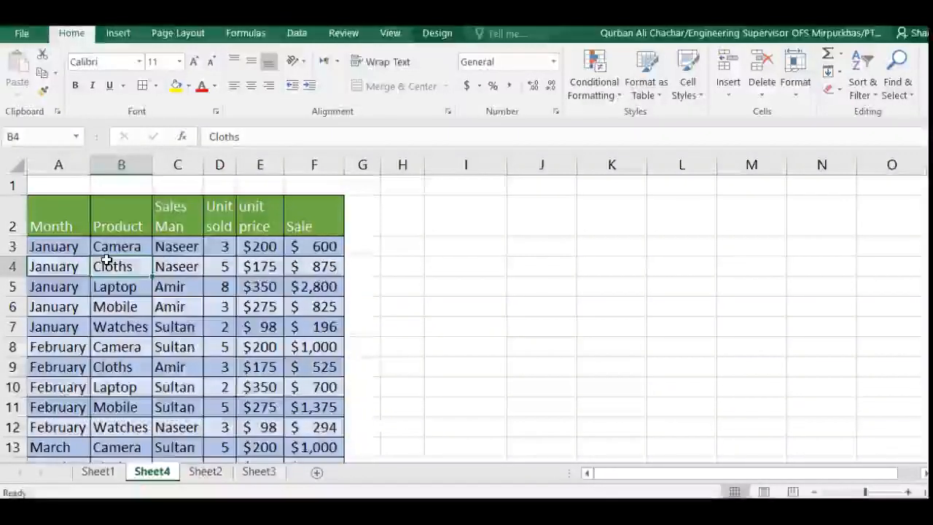
{"action": "left_click", "coordinate": [115, 35]}
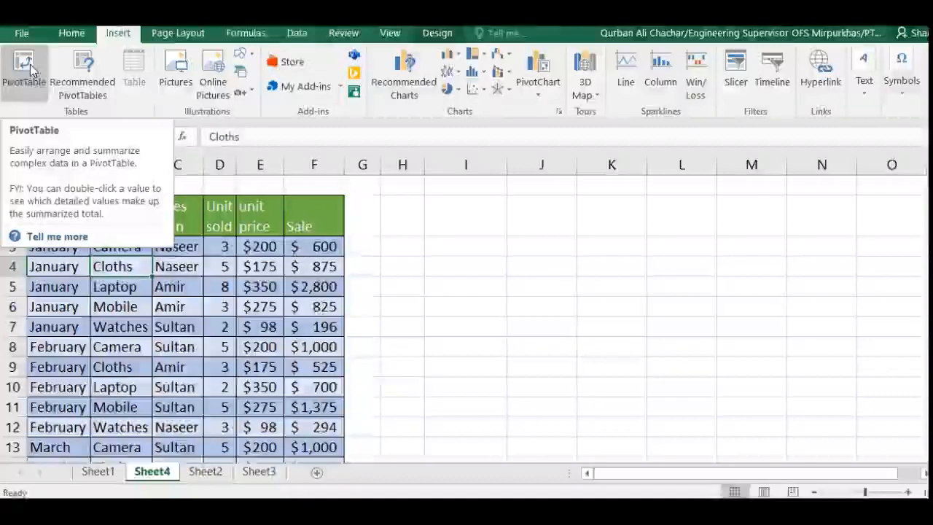
{"action": "left_click", "coordinate": [29, 67]}
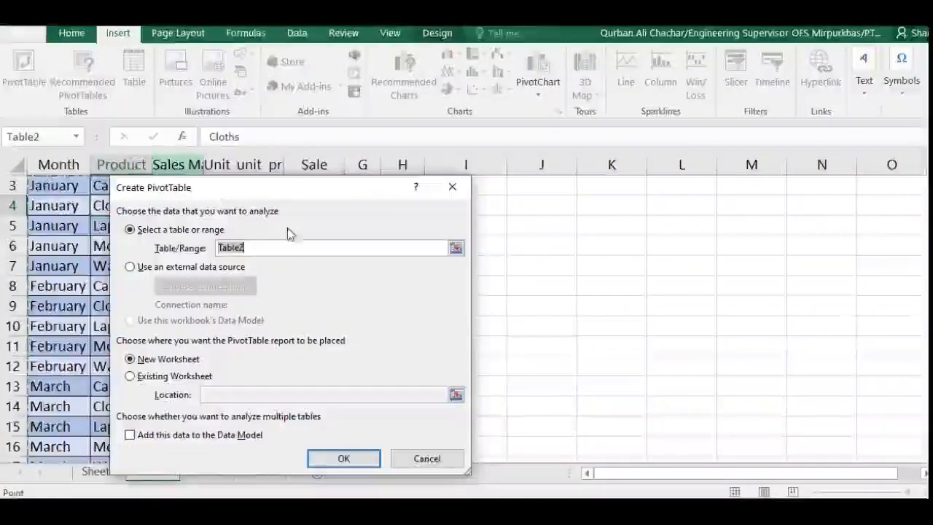
{"action": "left_click_drag", "start_coordinate": [333, 188], "coordinate": [610, 175]}
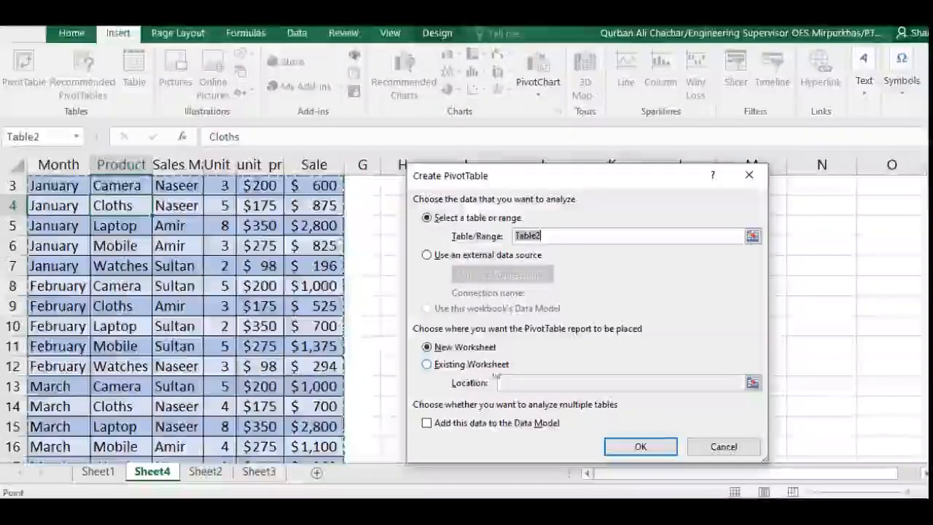
{"action": "left_click", "coordinate": [442, 365]}
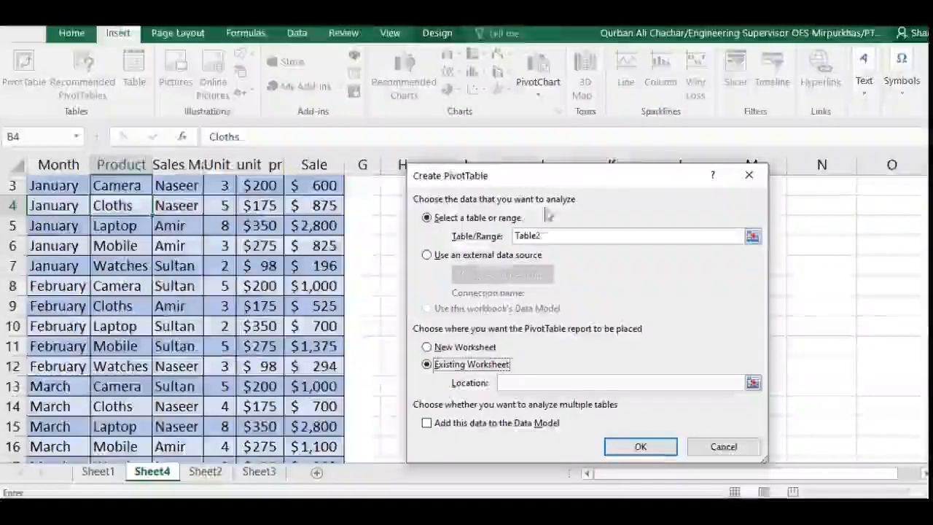
Set the PivotTable's location to cell H2 on Sheet4 and create it.
{"action": "left_click_drag", "start_coordinate": [567, 183], "coordinate": [230, 175]}
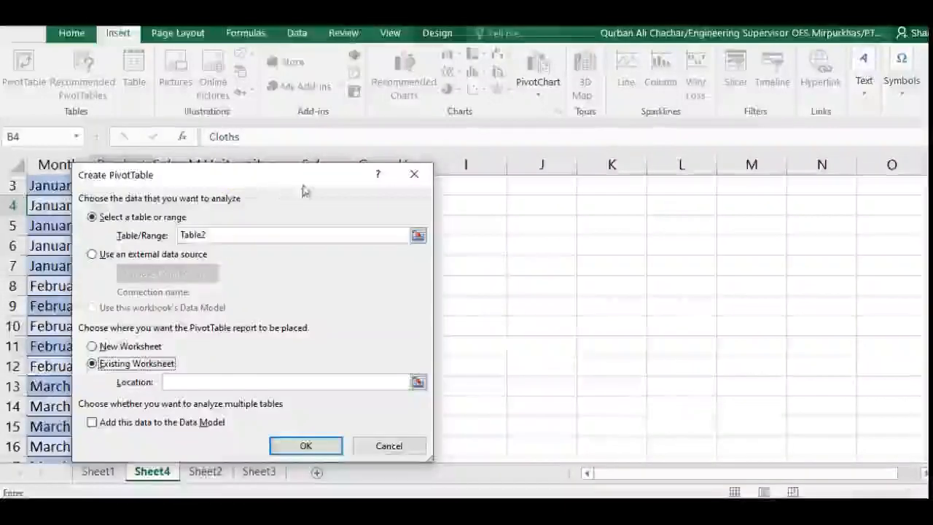
{"action": "left_click_drag", "start_coordinate": [305, 191], "coordinate": [236, 187]}
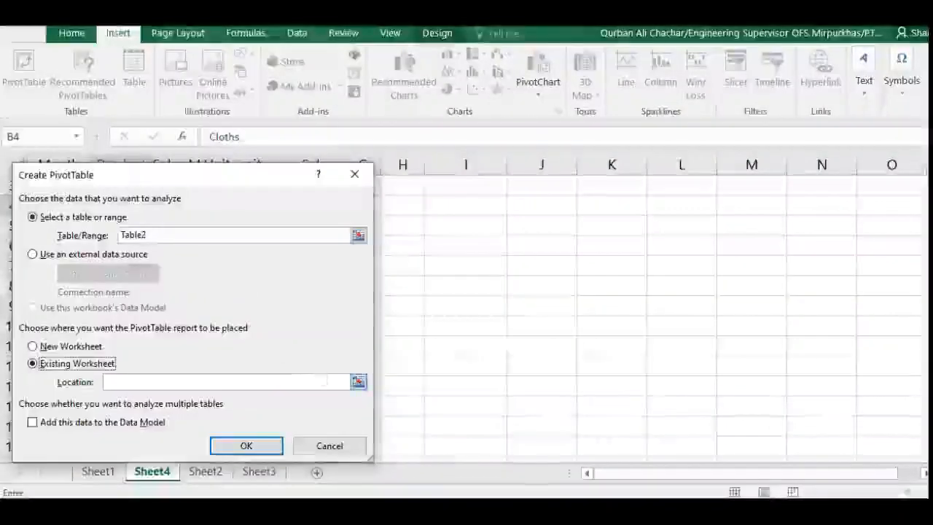
{"action": "left_click", "coordinate": [274, 382]}
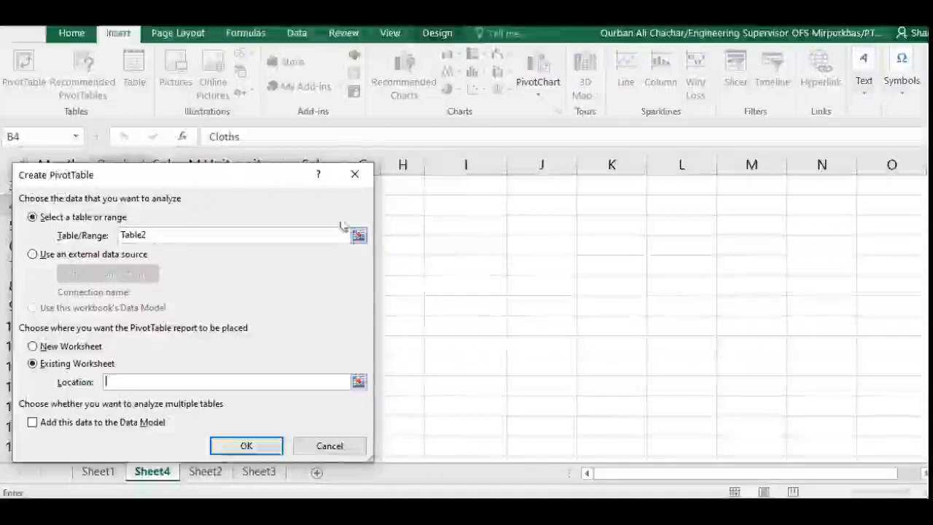
{"action": "left_click_drag", "start_coordinate": [265, 176], "coordinate": [262, 198]}
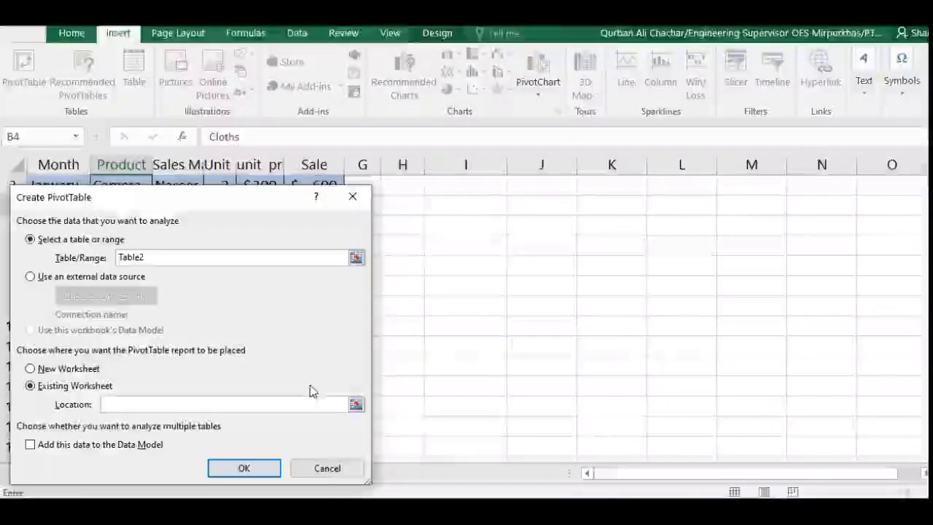
{"action": "left_click", "coordinate": [355, 405]}
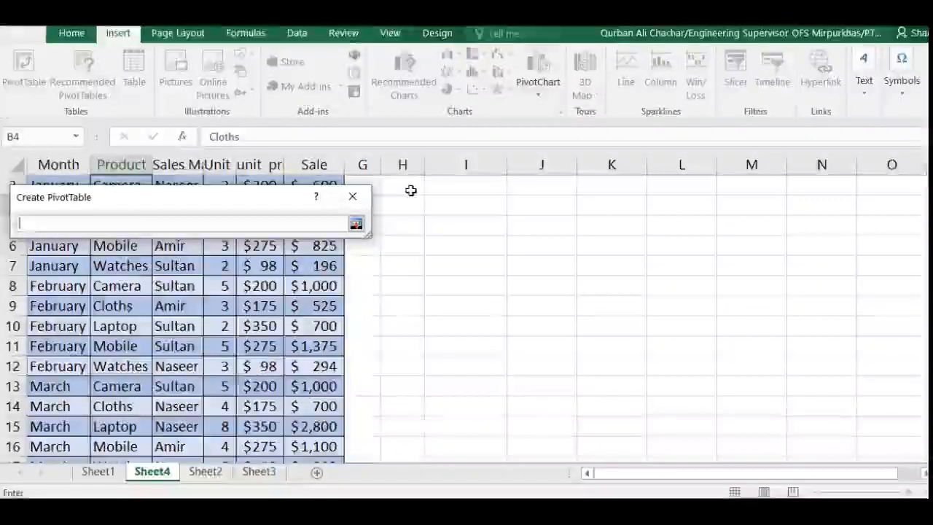
{"action": "scroll", "coordinate": [414, 233], "scroll_direction": "up", "scroll_amount": 1}
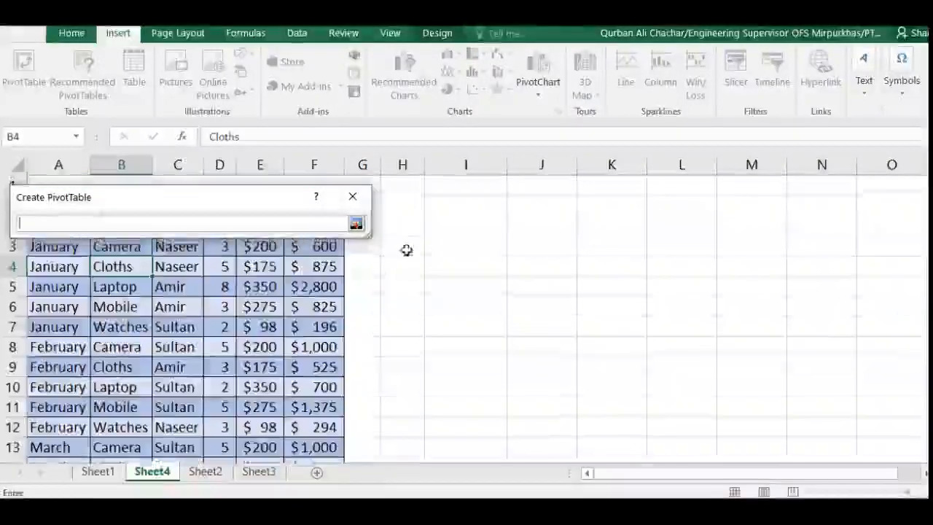
{"action": "left_click", "coordinate": [411, 223]}
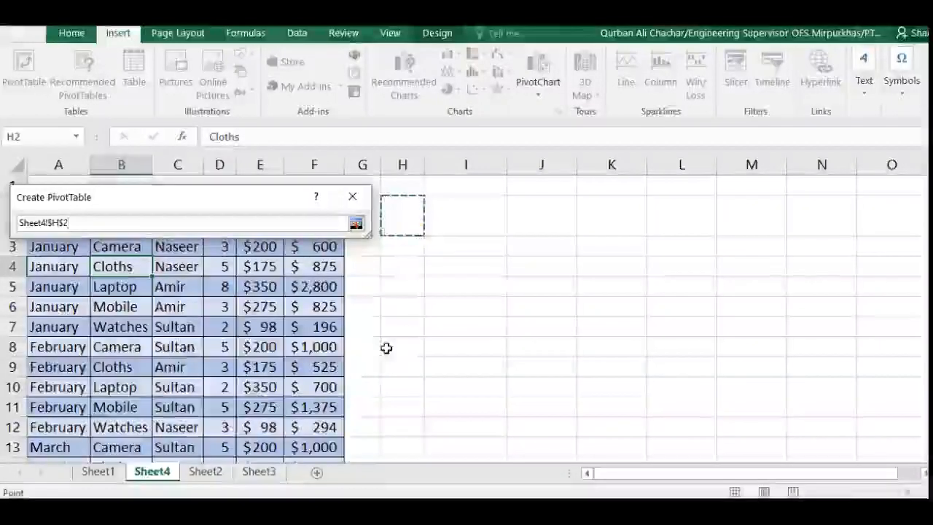
{"action": "left_click", "coordinate": [356, 223]}
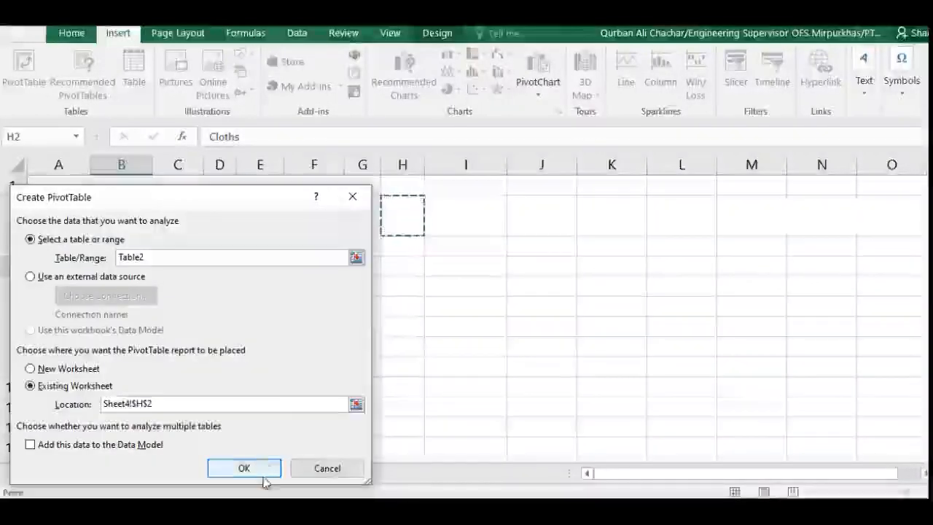
{"action": "left_click", "coordinate": [244, 470]}
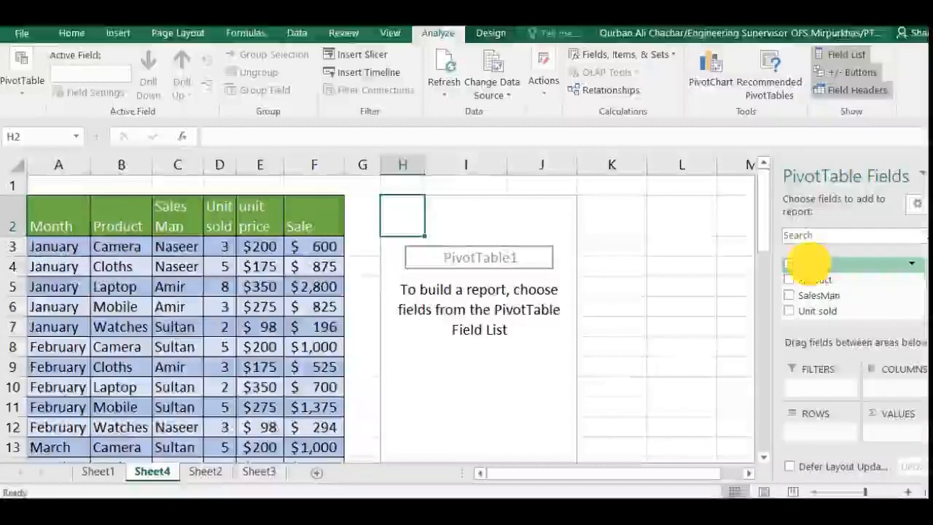
Lay out the PivotTable with Month as columns, SalesMan as rows and Unit sold as the summed values.
{"action": "left_click_drag", "start_coordinate": [884, 355], "coordinate": [885, 387]}
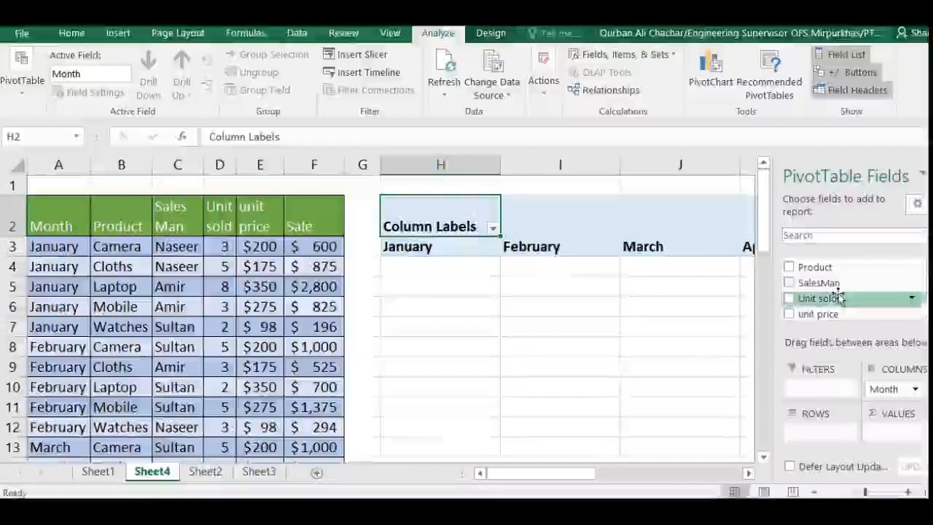
{"action": "left_click_drag", "start_coordinate": [820, 284], "coordinate": [818, 433]}
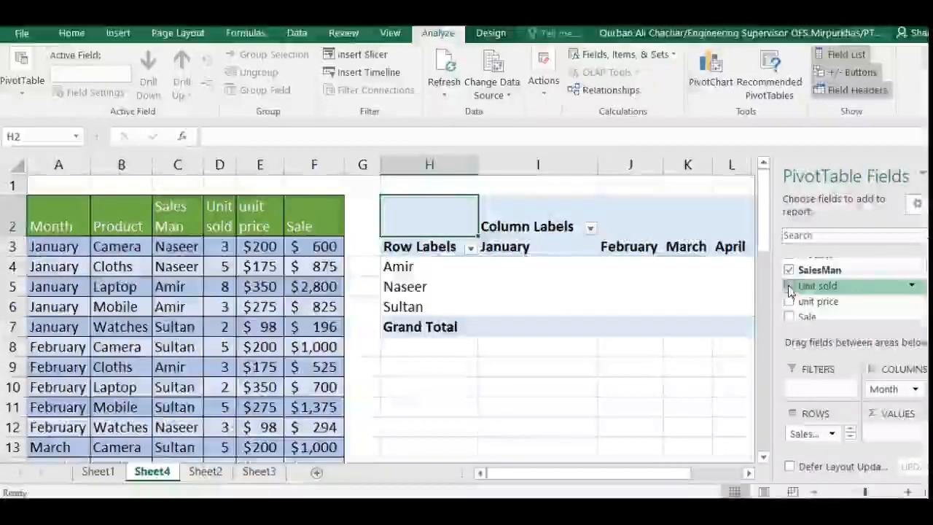
{"action": "left_click_drag", "start_coordinate": [790, 291], "coordinate": [828, 341]}
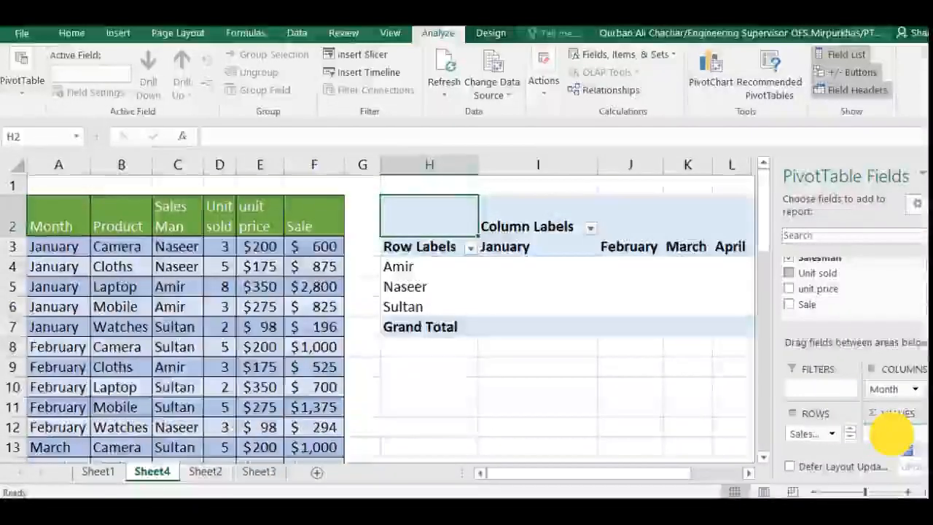
{"action": "left_click_drag", "start_coordinate": [891, 434], "coordinate": [890, 433]}
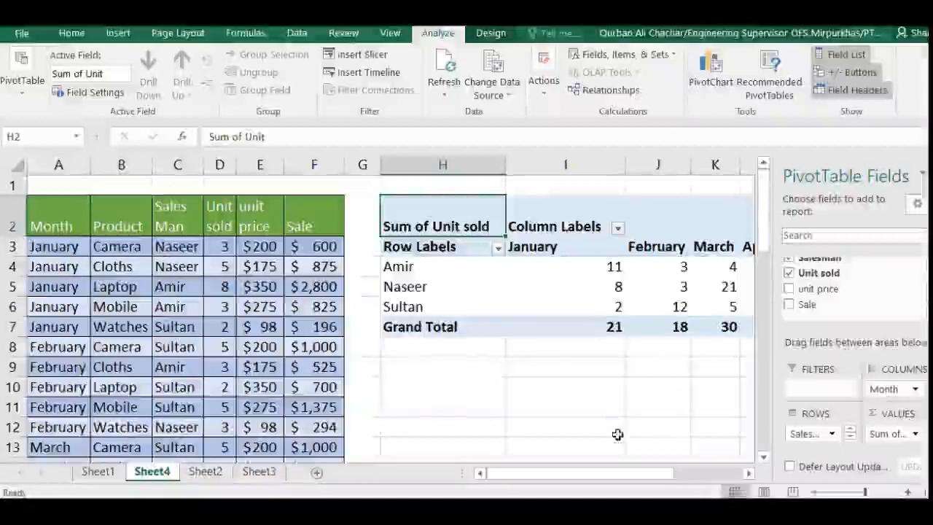
Examine the PivotTable's units sold per salesman and month, including the Grand Total row and column.
{"action": "left_click_drag", "start_coordinate": [610, 478], "coordinate": [688, 477]}
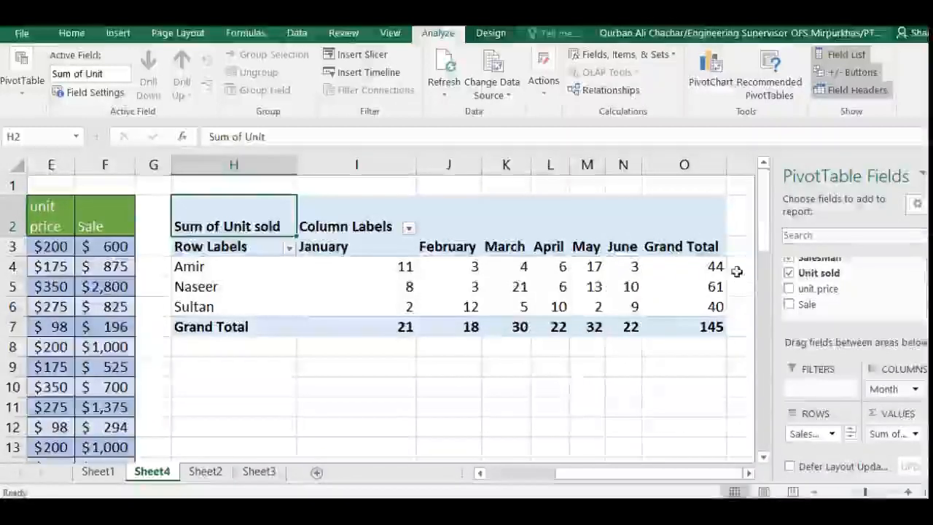
{"action": "mouse_move", "coordinate": [715, 268]}
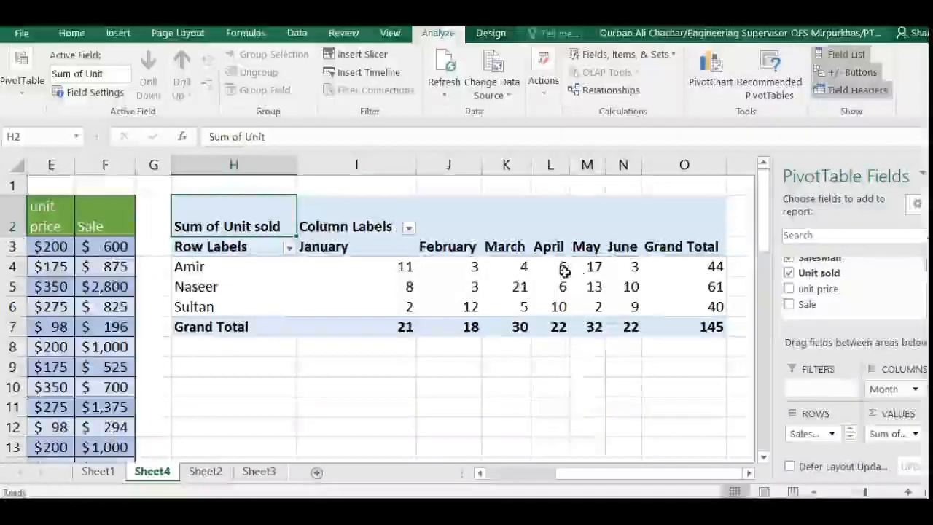
{"action": "mouse_move", "coordinate": [459, 325]}
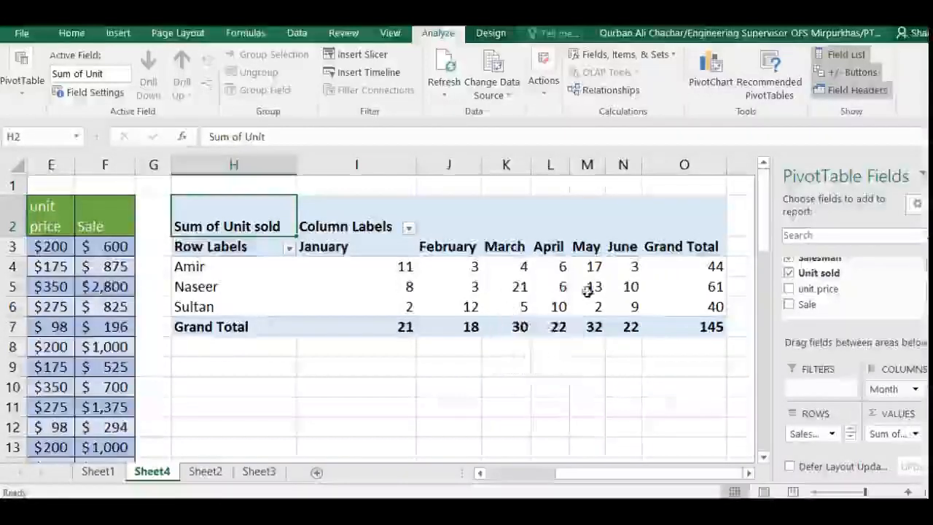
{"action": "mouse_move", "coordinate": [529, 285]}
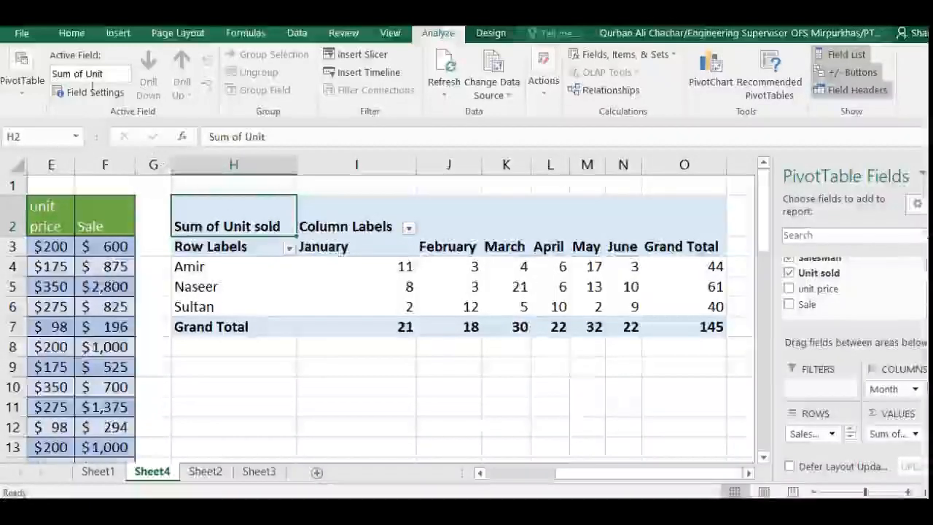
{"action": "left_click", "coordinate": [71, 32]}
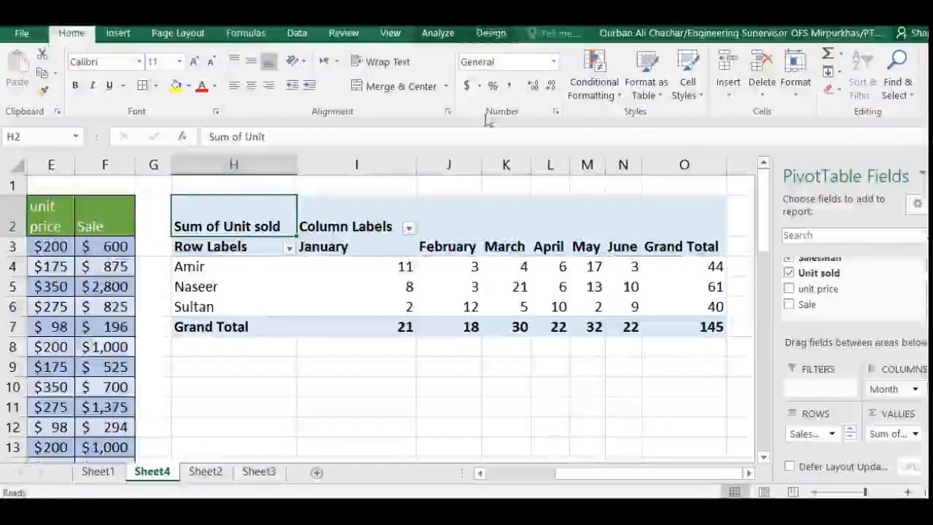
Turn off the PivotTable's grand totals for both rows and columns.
{"action": "left_click", "coordinate": [490, 286]}
{"action": "left_click", "coordinate": [488, 33]}
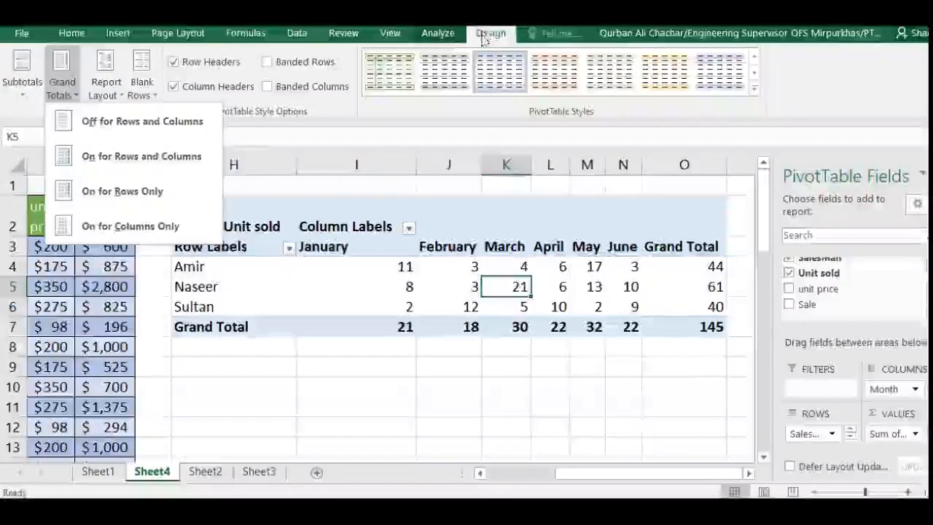
{"action": "left_click", "coordinate": [490, 32]}
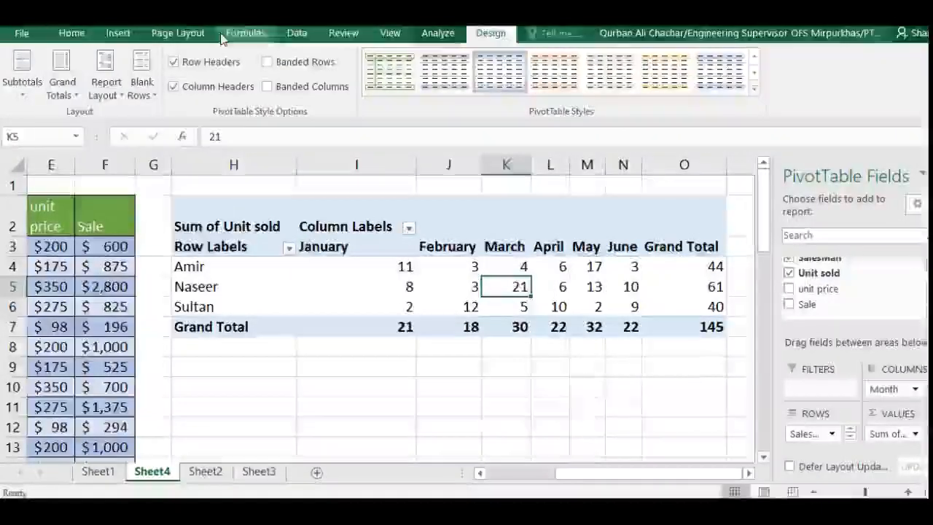
{"action": "left_click", "coordinate": [71, 96]}
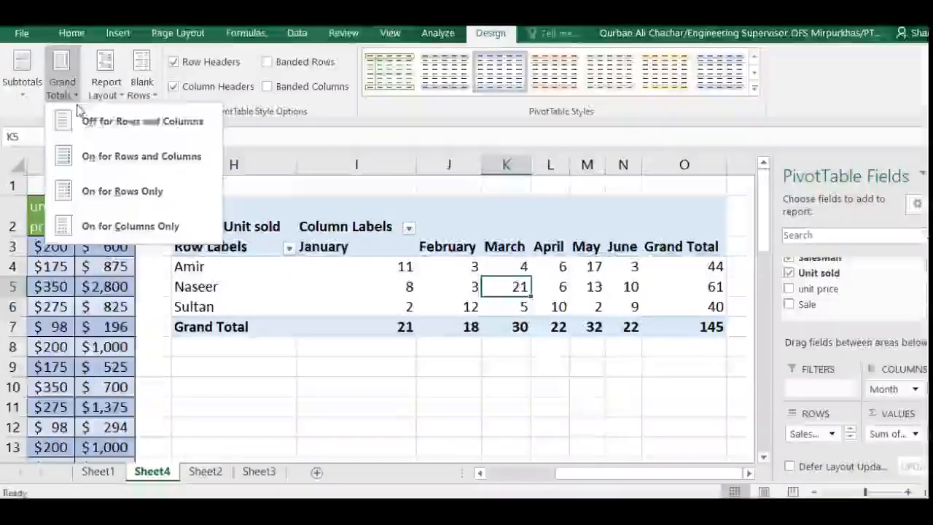
{"action": "left_click", "coordinate": [122, 122]}
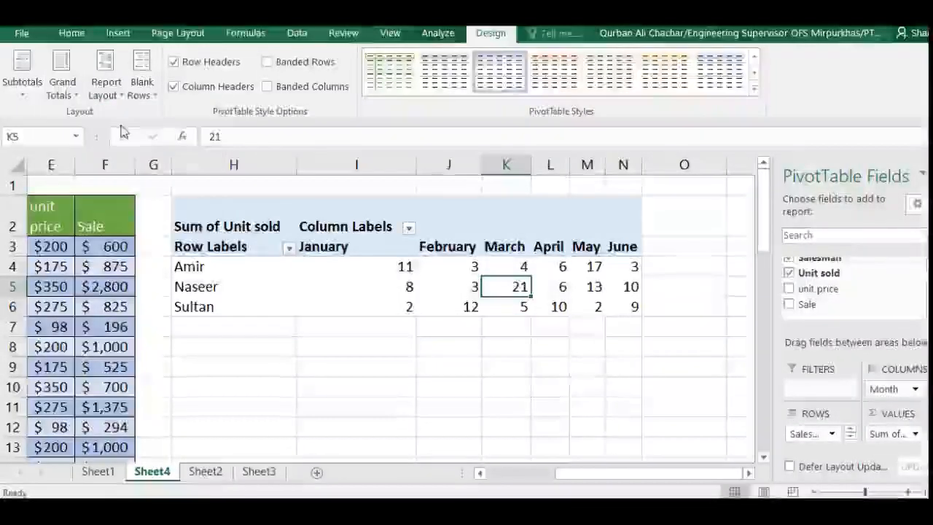
Turn on the PivotTable's grand totals for rows only.
{"action": "left_click", "coordinate": [74, 102]}
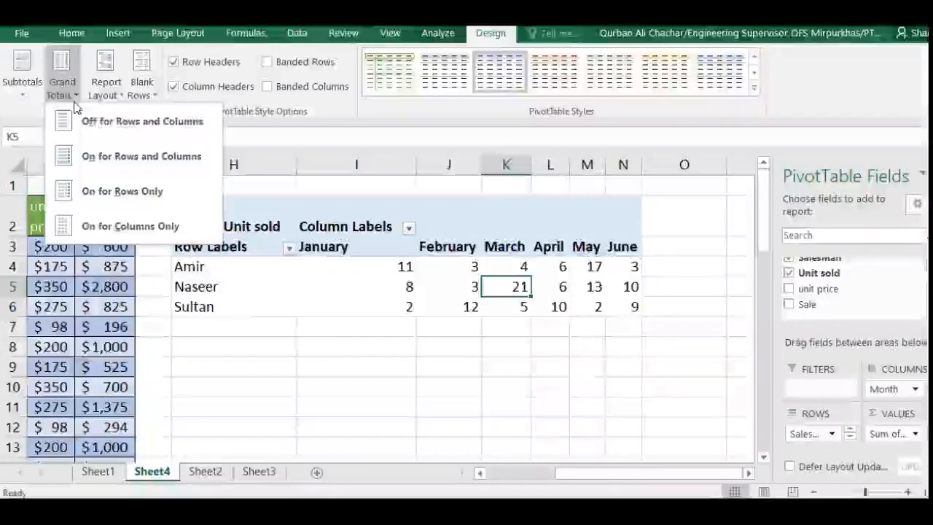
{"action": "left_click", "coordinate": [120, 192]}
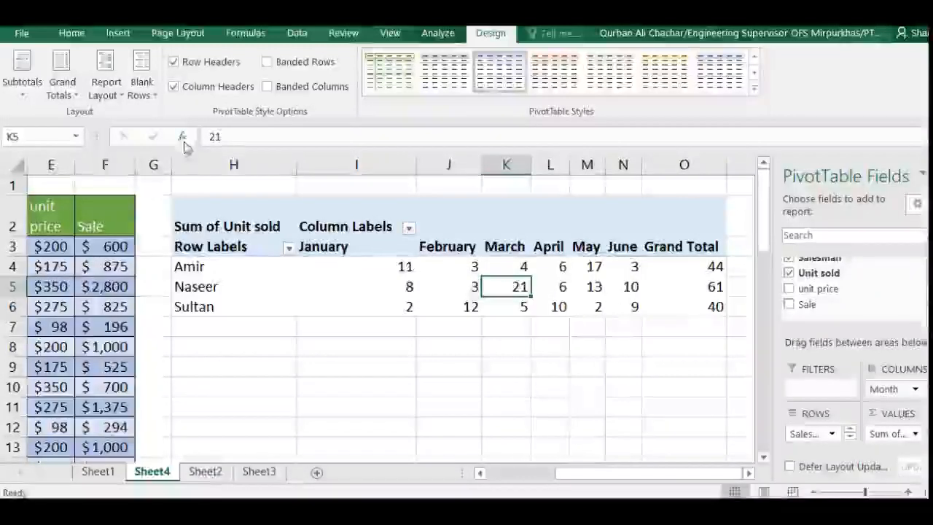
{"action": "left_click", "coordinate": [56, 92]}
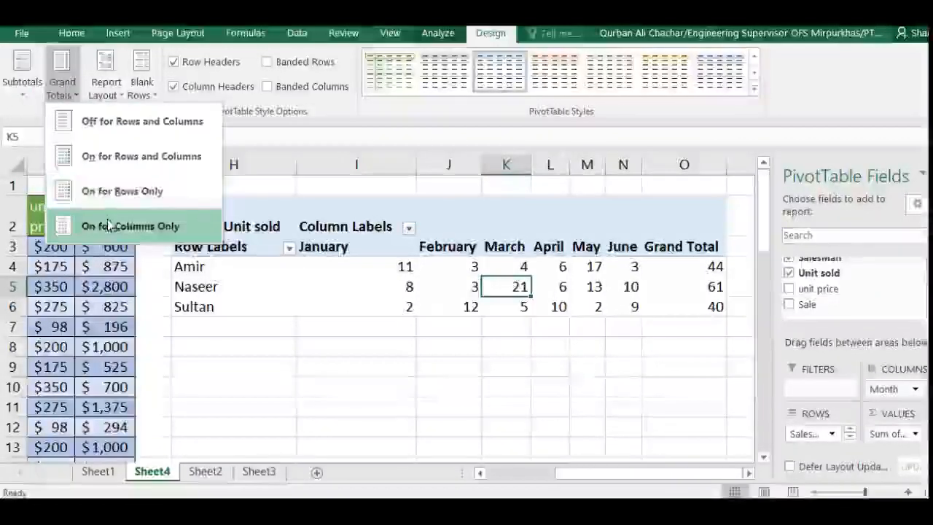
{"action": "left_click", "coordinate": [110, 207]}
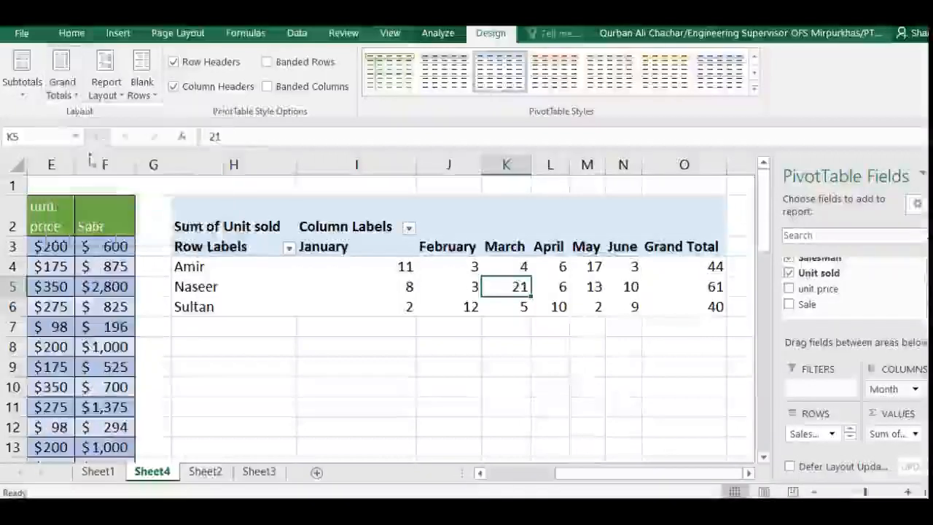
Switch the PivotTable's grand totals to columns only.
{"action": "left_click", "coordinate": [63, 91]}
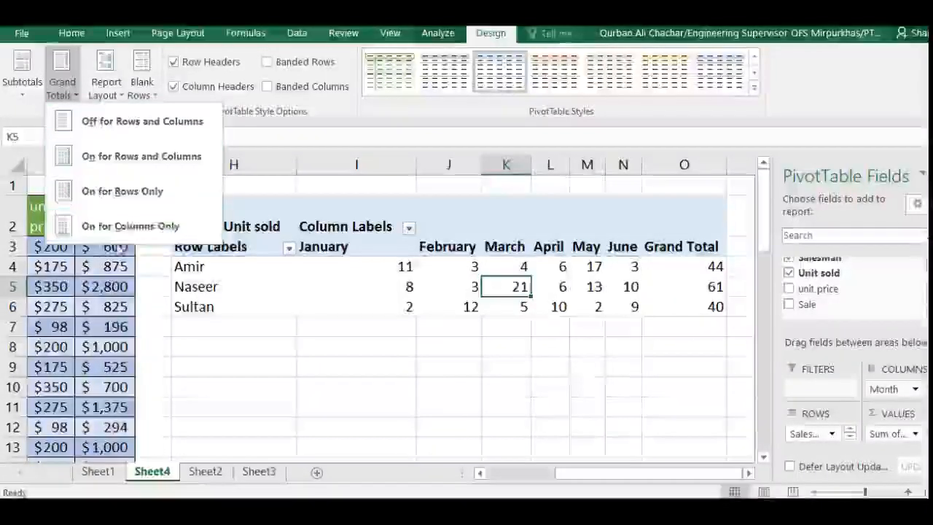
{"action": "left_click", "coordinate": [115, 230]}
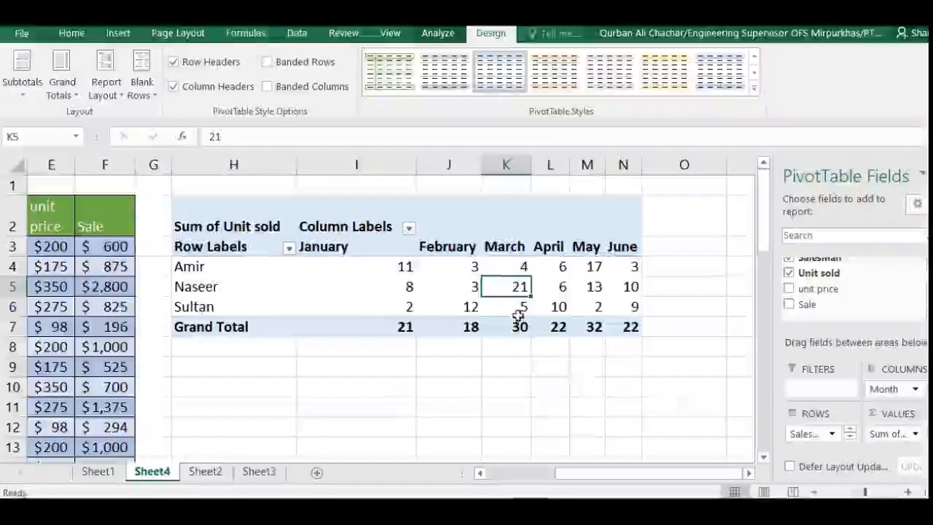
{"action": "mouse_move", "coordinate": [518, 314]}
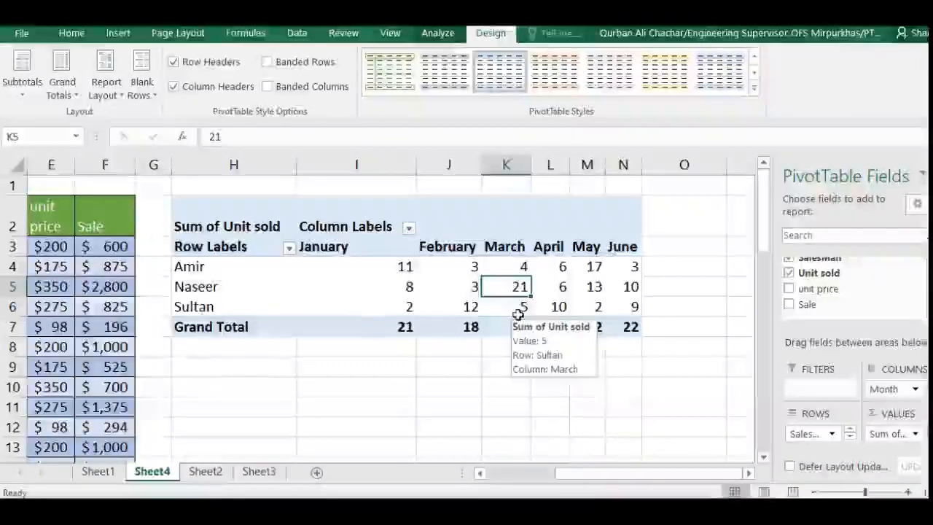
{"action": "mouse_move", "coordinate": [565, 273]}
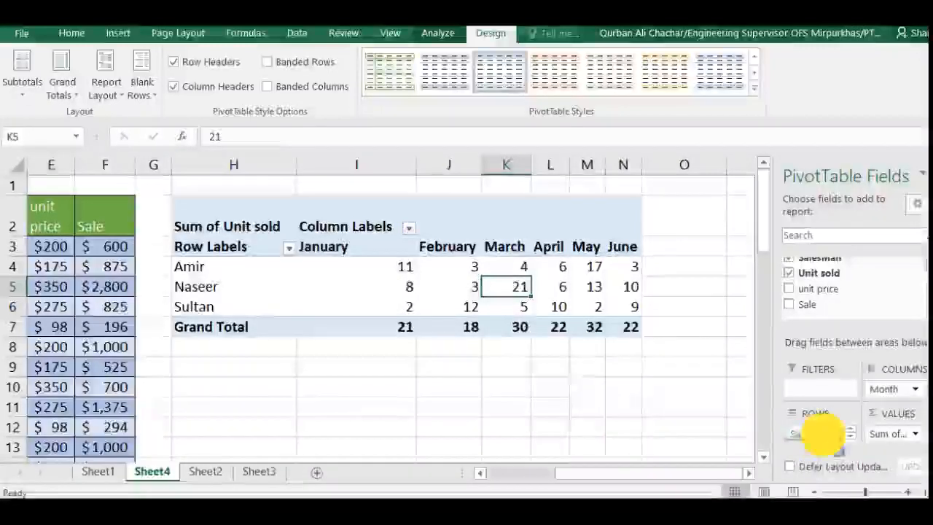
Swap the PivotTable layout so SalesMan forms the columns and Month the rows, and narrow column I.
{"action": "left_click_drag", "start_coordinate": [822, 434], "coordinate": [889, 388]}
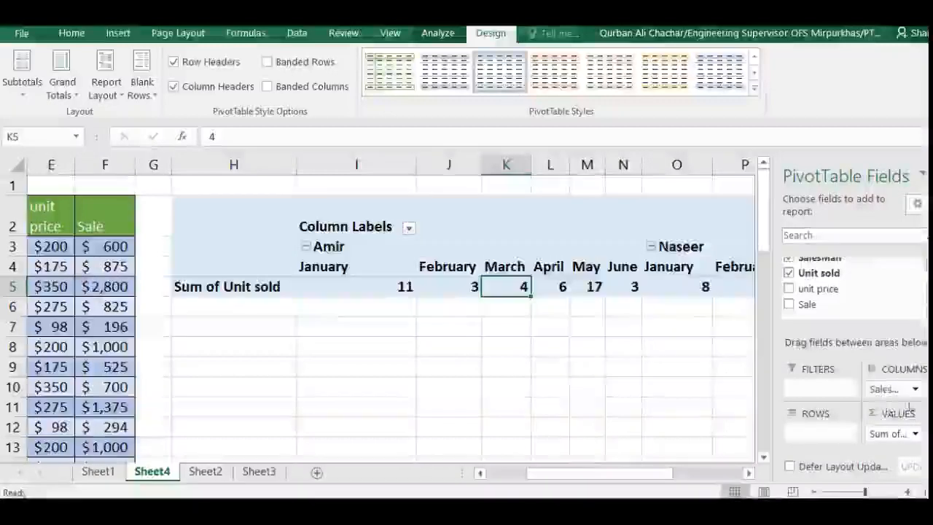
{"action": "left_click", "coordinate": [922, 395]}
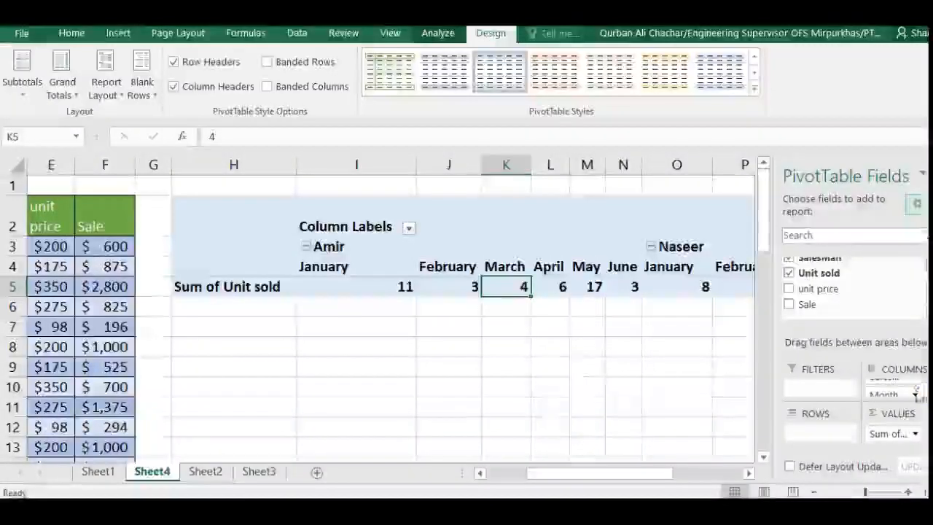
{"action": "left_click_drag", "start_coordinate": [900, 389], "coordinate": [817, 431]}
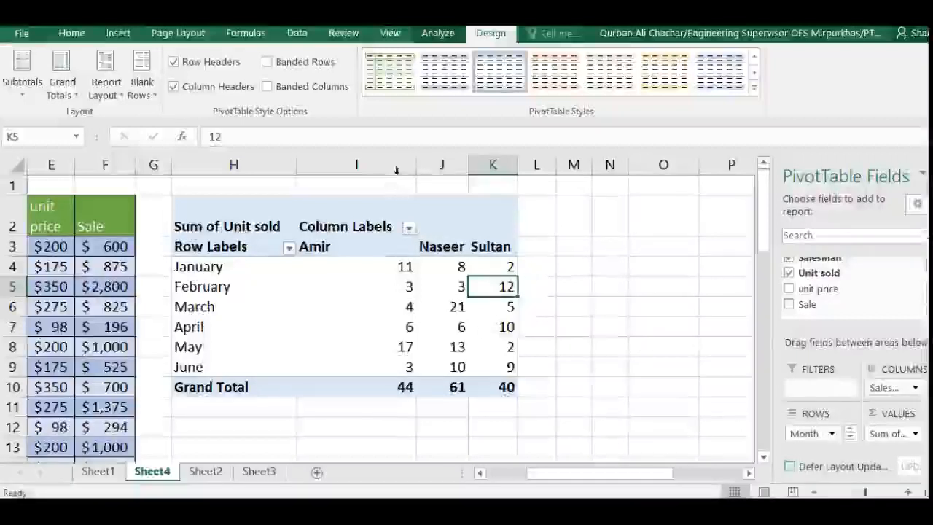
{"action": "left_click_drag", "start_coordinate": [416, 165], "coordinate": [352, 166]}
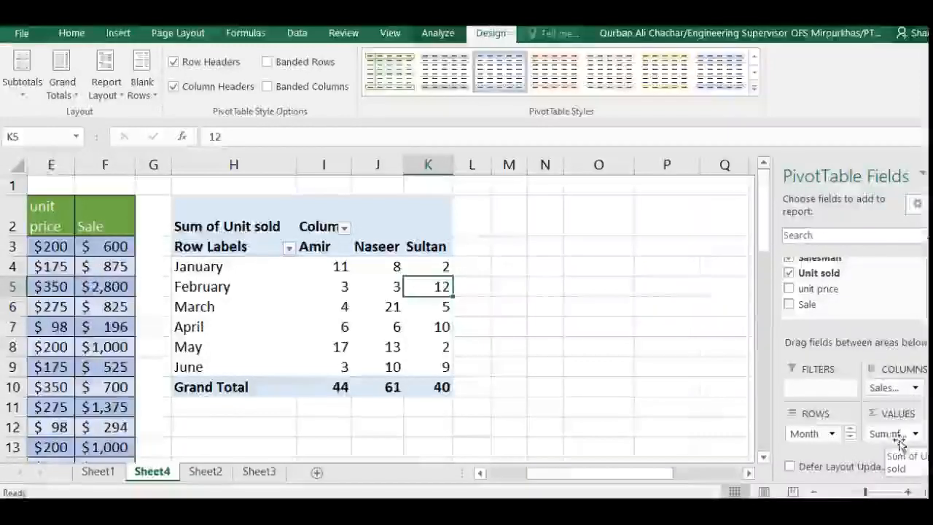
Replace Unit sold with Sale as the PivotTable's summed values and show grand totals for rows only.
{"action": "left_click", "coordinate": [790, 274]}
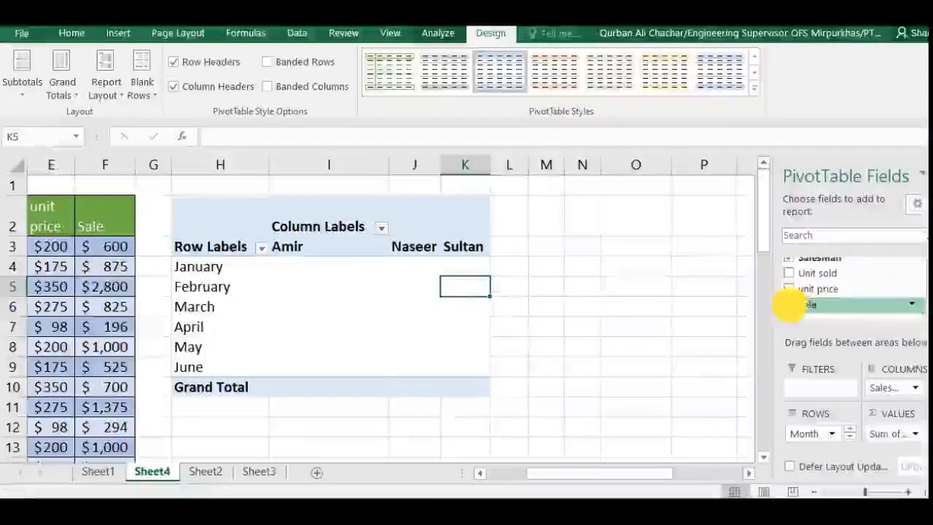
{"action": "left_click", "coordinate": [789, 305]}
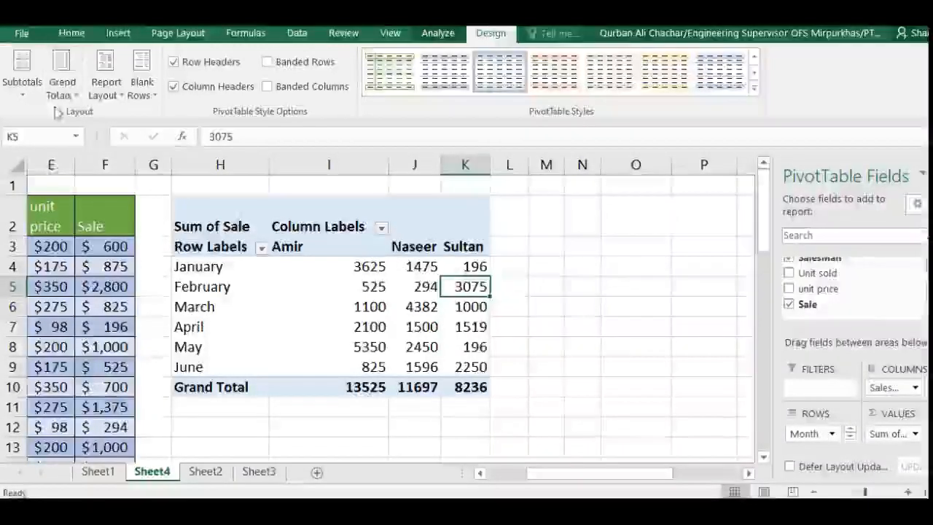
{"action": "left_click", "coordinate": [62, 77]}
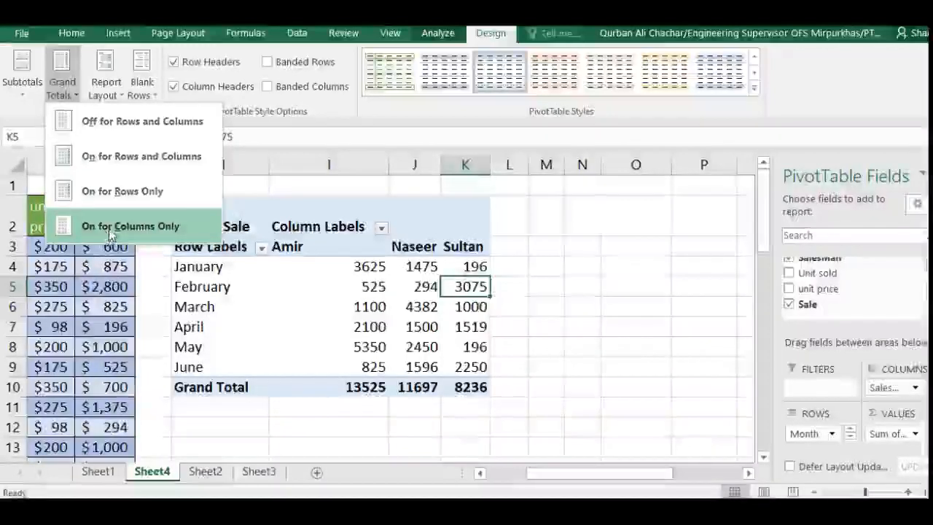
{"action": "left_click", "coordinate": [106, 230]}
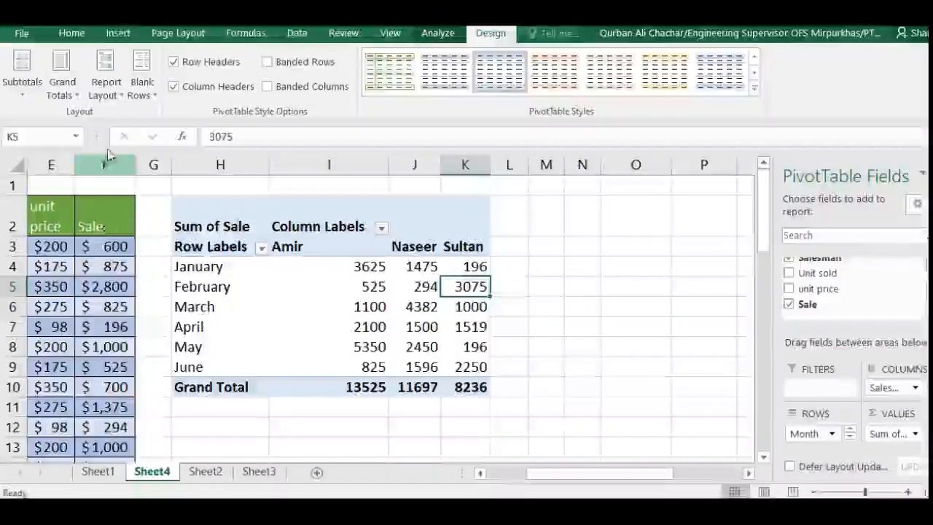
{"action": "left_click", "coordinate": [62, 79]}
{"action": "left_click", "coordinate": [110, 189]}
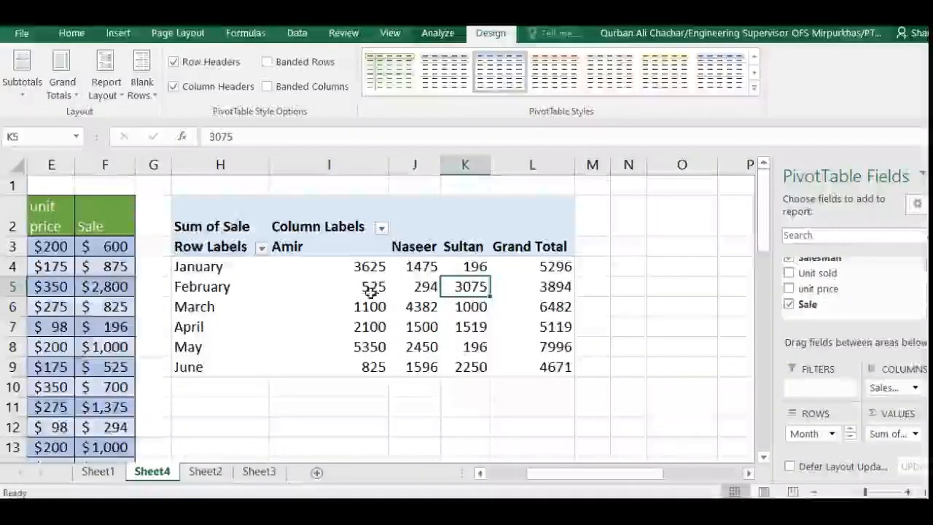
Extract the source records behind the January sales total in cell I4 to a new sheet and return to Sheet4.
{"action": "mouse_move", "coordinate": [371, 292]}
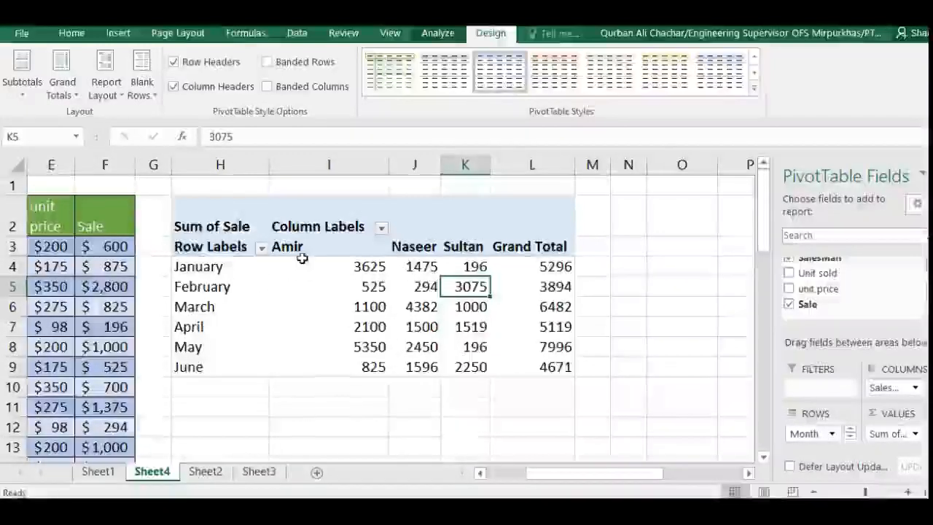
{"action": "double_click", "coordinate": [362, 268]}
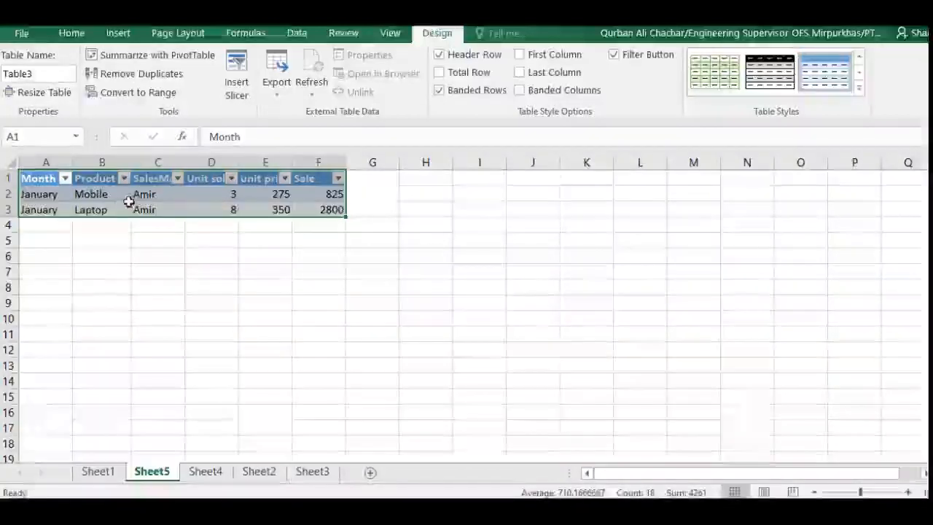
{"action": "left_click", "coordinate": [207, 473]}
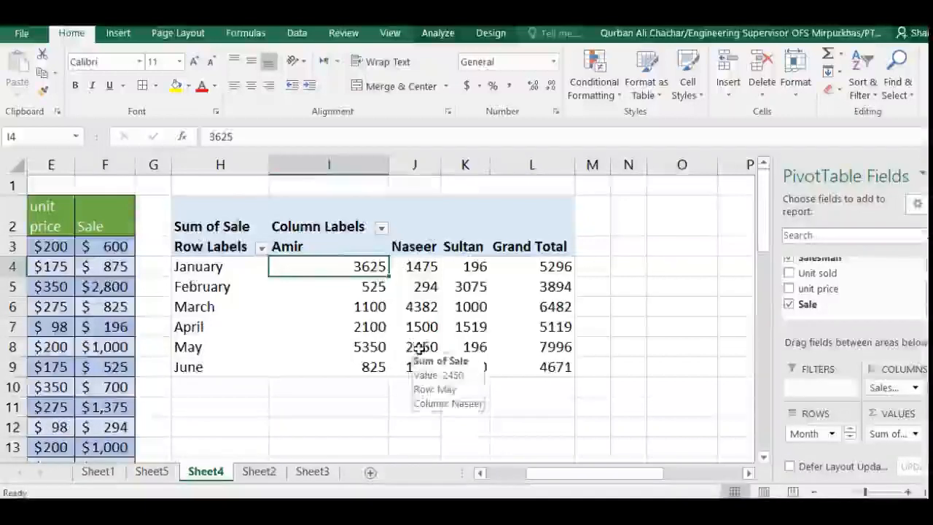
Extract the source records behind the May sales total in cell J8 to a new sheet.
{"action": "mouse_move", "coordinate": [423, 348]}
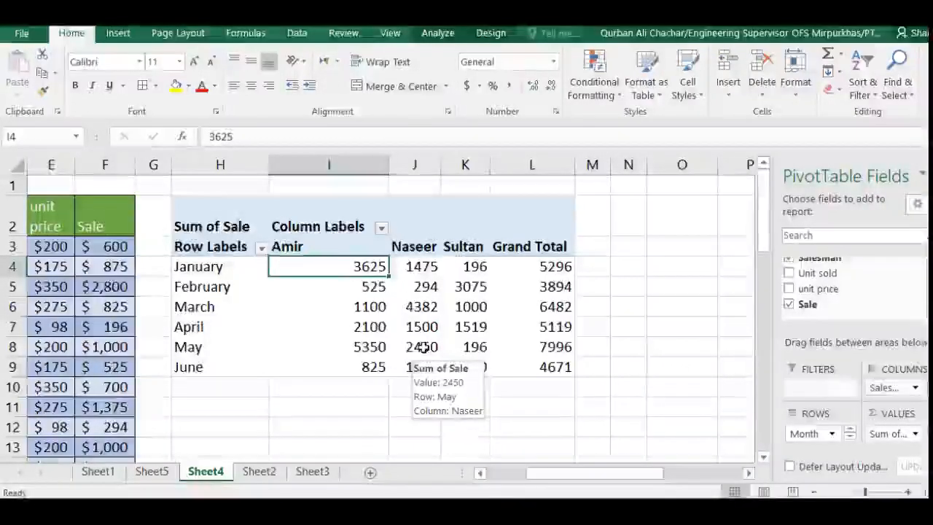
{"action": "left_click", "coordinate": [424, 348]}
{"action": "double_click", "coordinate": [423, 347]}
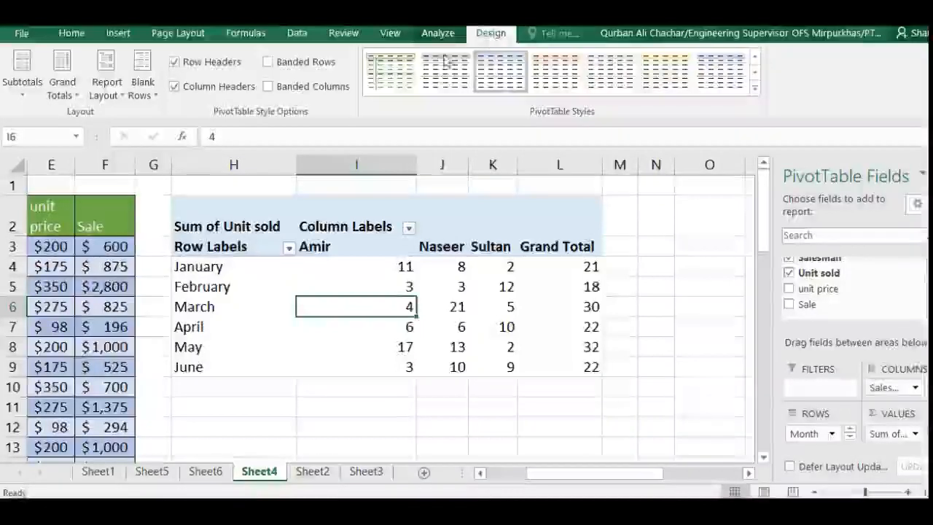
Compare which PivotTable tools are available with a cell outside the PivotTable selected and with a cell inside it selected.
{"action": "left_click", "coordinate": [391, 409]}
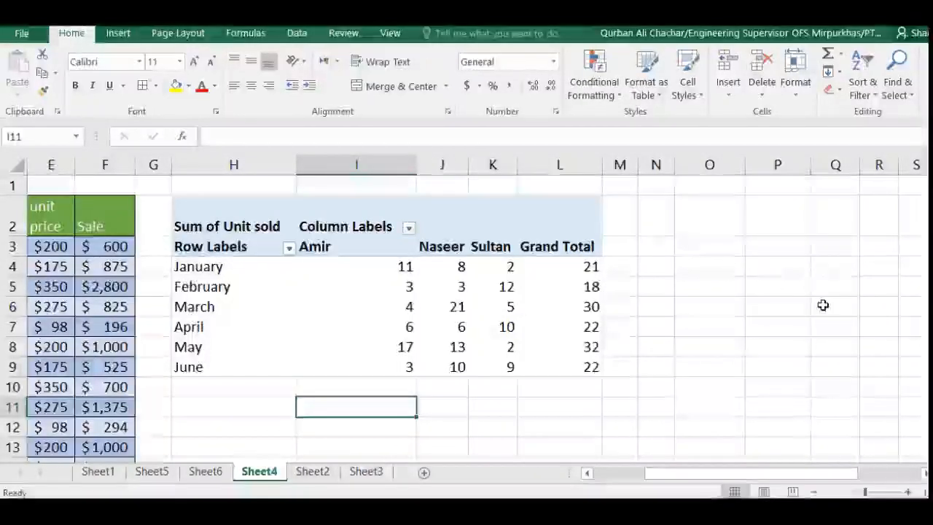
{"action": "left_click", "coordinate": [298, 314]}
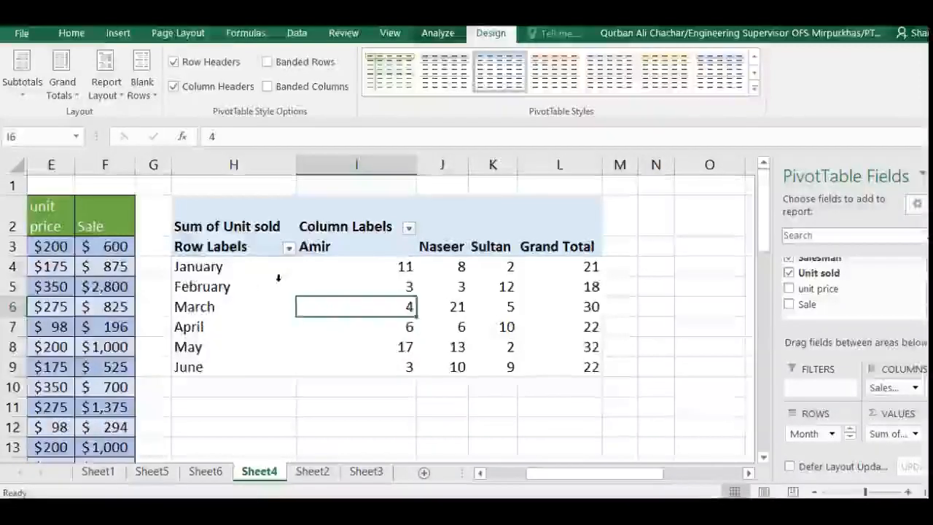
{"action": "left_click", "coordinate": [295, 287]}
{"action": "left_click", "coordinate": [372, 286]}
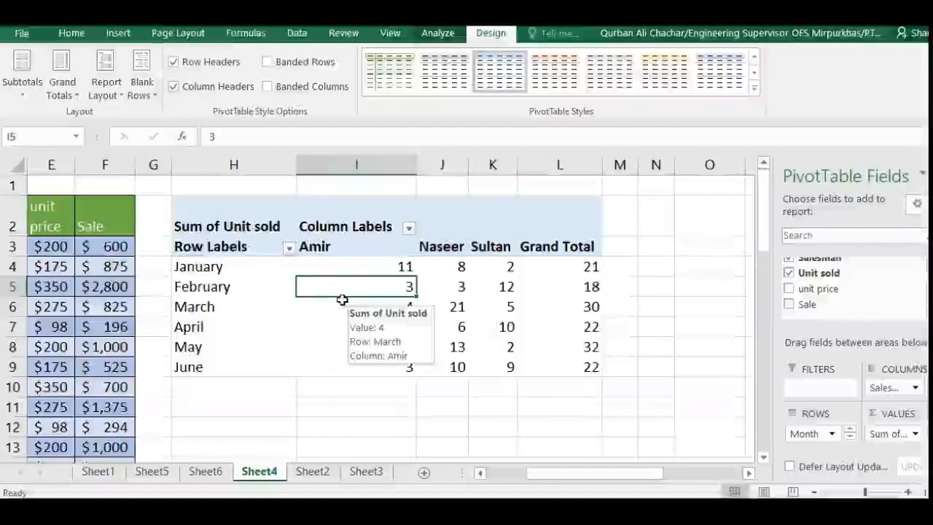
Change the PivotTable's report layout to outline form.
{"action": "left_click", "coordinate": [348, 312]}
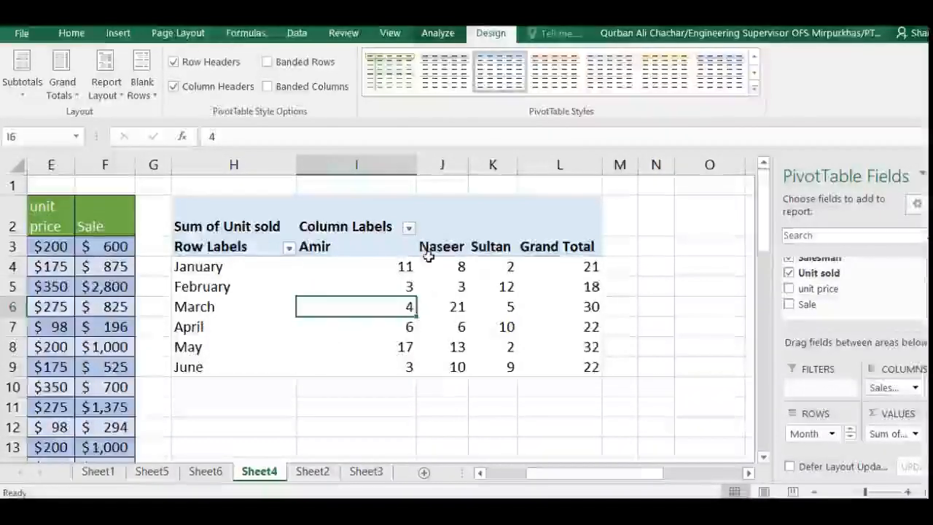
{"action": "left_click", "coordinate": [499, 33]}
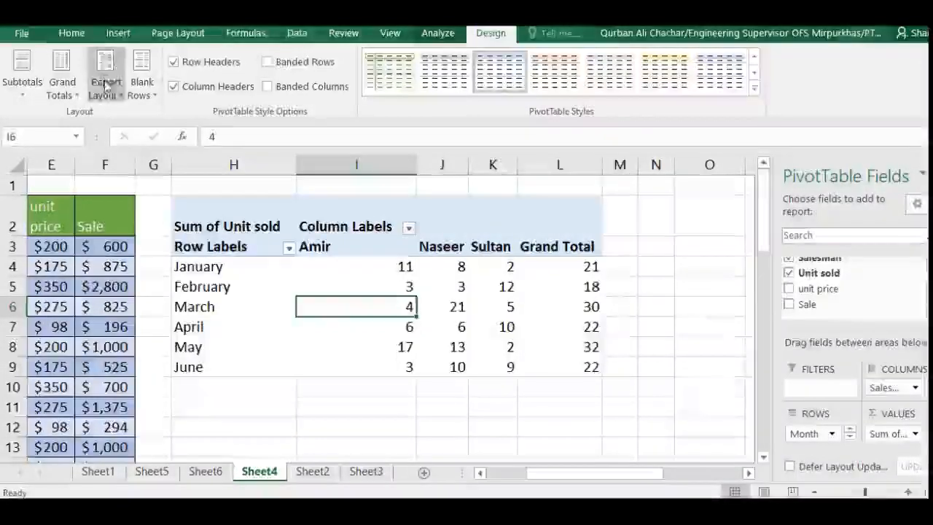
{"action": "left_click", "coordinate": [109, 82]}
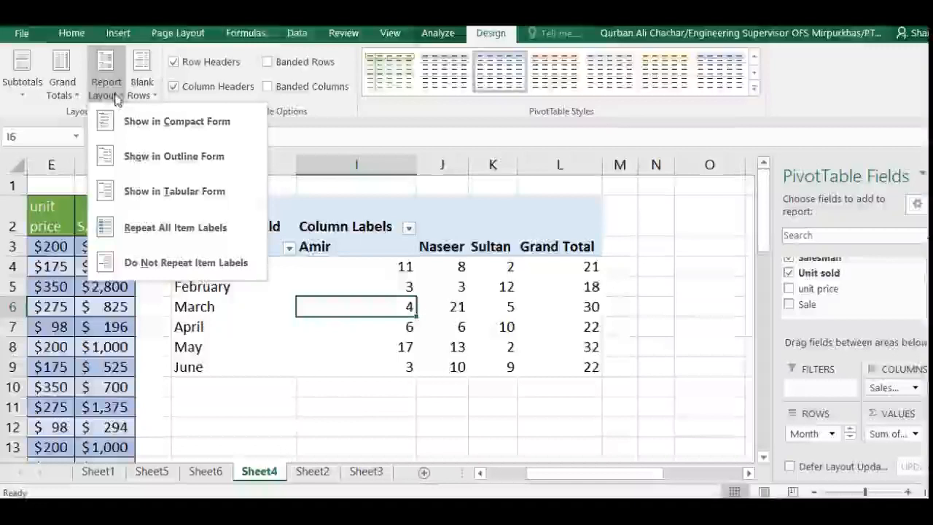
{"action": "left_click", "coordinate": [151, 159]}
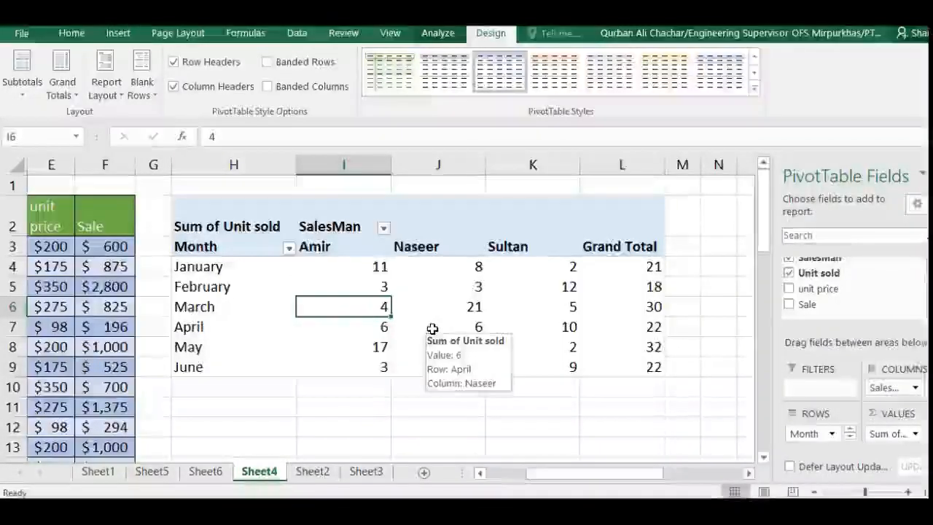
Apply the dark PivotTable style with a black header and light blue body to the month-by-salesman PivotTable.
{"action": "left_click", "coordinate": [429, 299]}
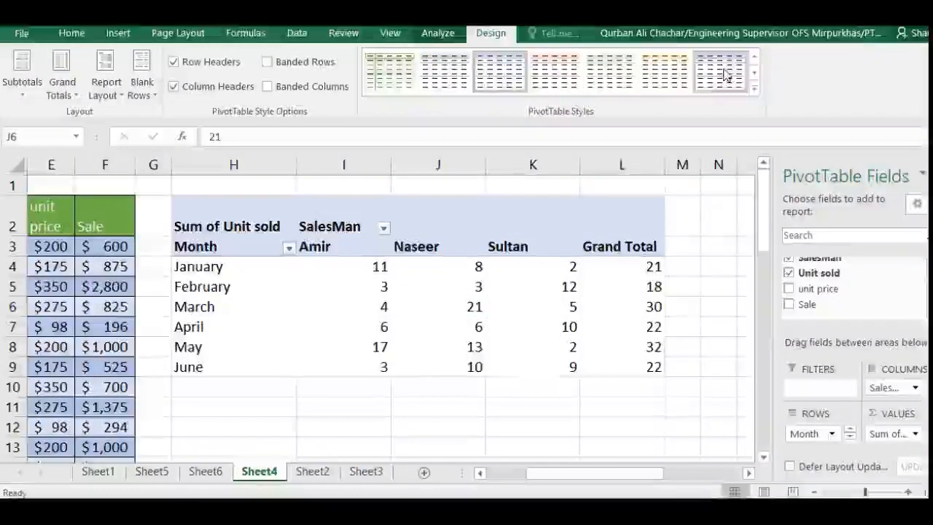
{"action": "left_click", "coordinate": [755, 86]}
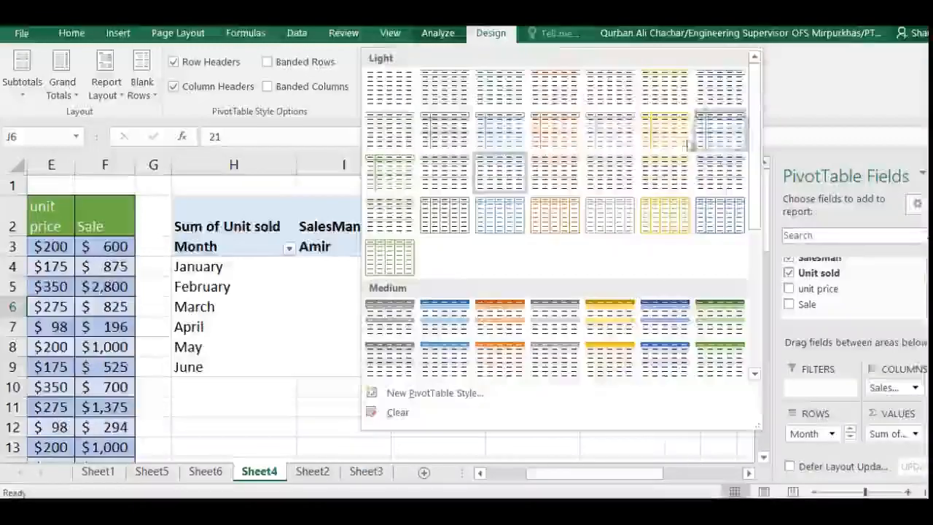
{"action": "scroll", "coordinate": [582, 343], "scroll_direction": "down", "scroll_amount": 6}
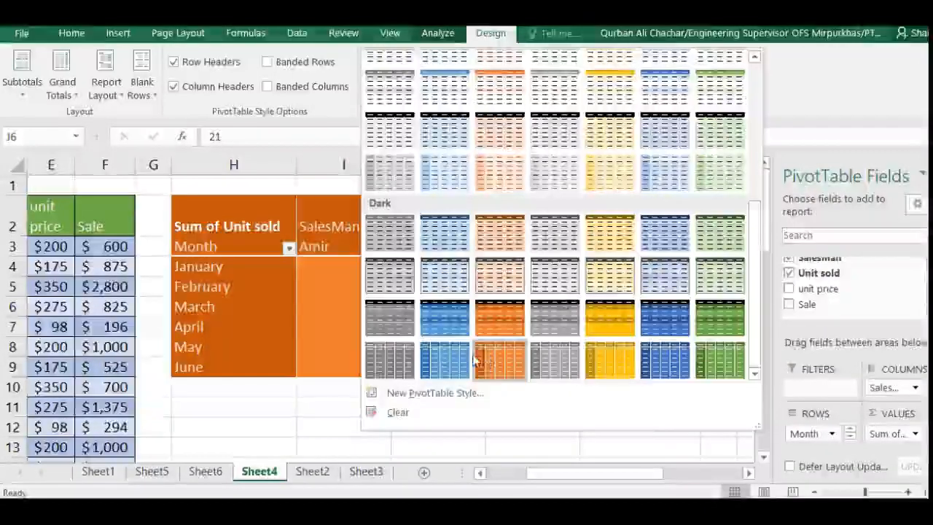
{"action": "left_click", "coordinate": [447, 278]}
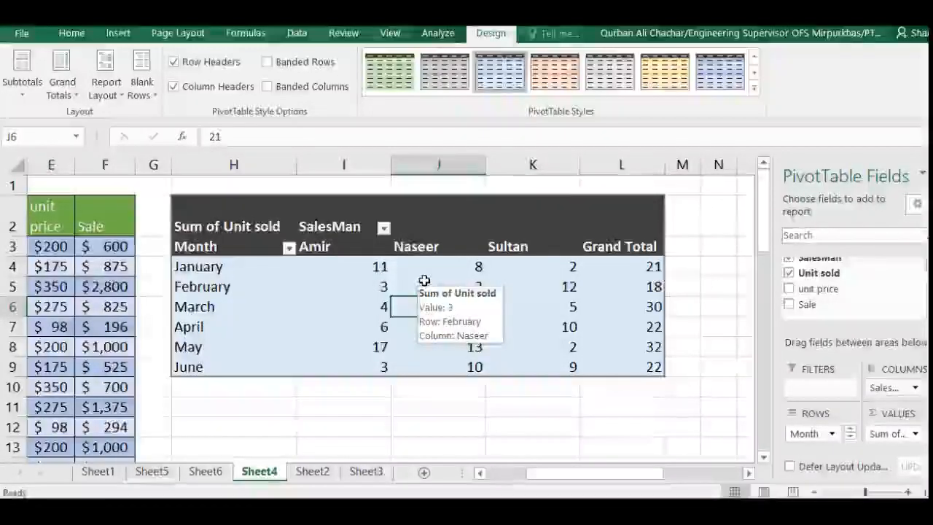
{"action": "mouse_move", "coordinate": [461, 264]}
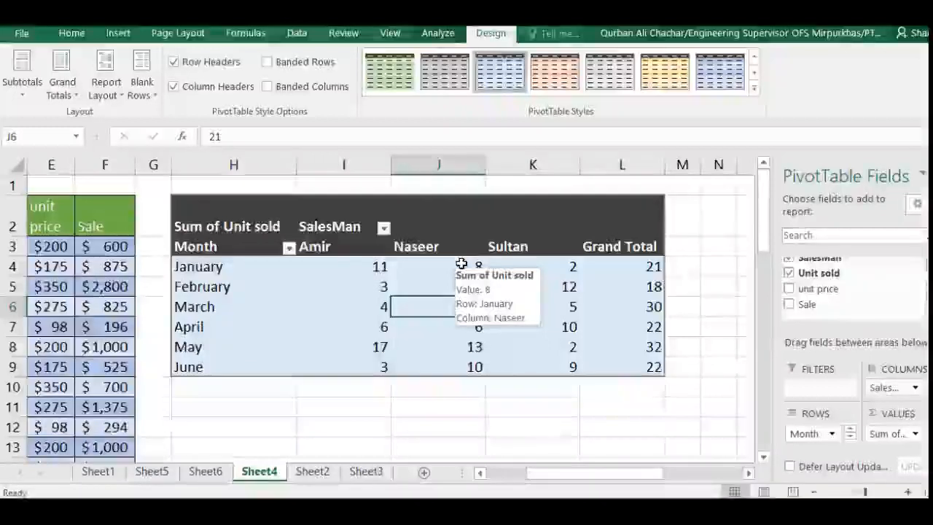
{"action": "mouse_move", "coordinate": [453, 309]}
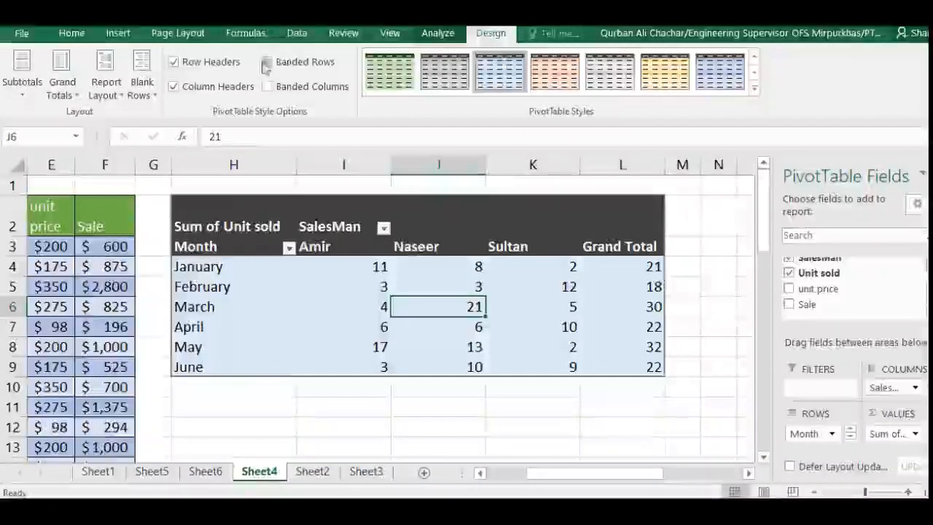
Turn off the special row header and column header formatting of the PivotTable.
{"action": "left_click", "coordinate": [175, 66]}
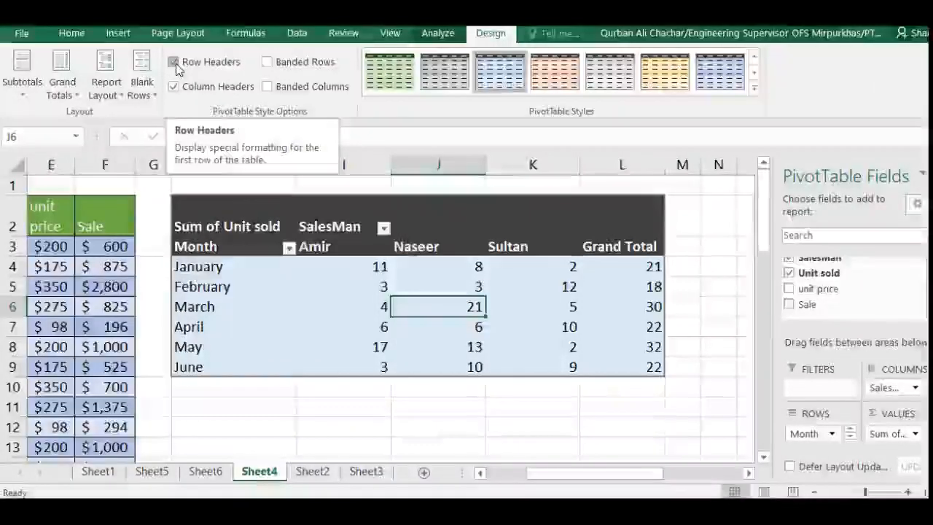
{"action": "left_click", "coordinate": [175, 63]}
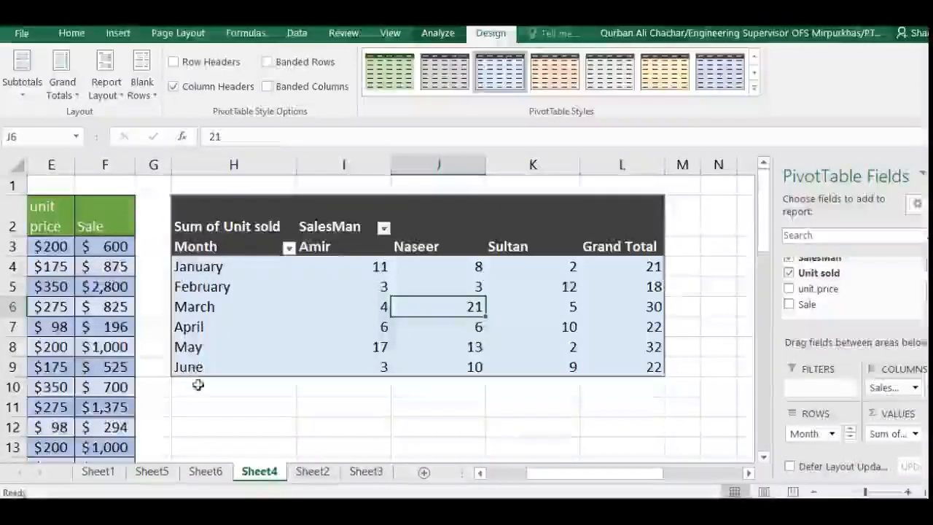
{"action": "left_click", "coordinate": [174, 86]}
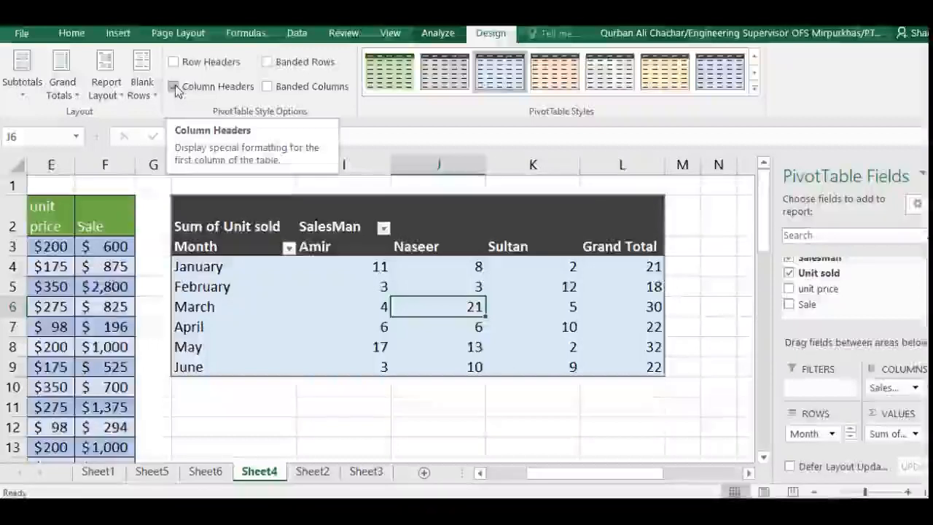
{"action": "left_click", "coordinate": [175, 88]}
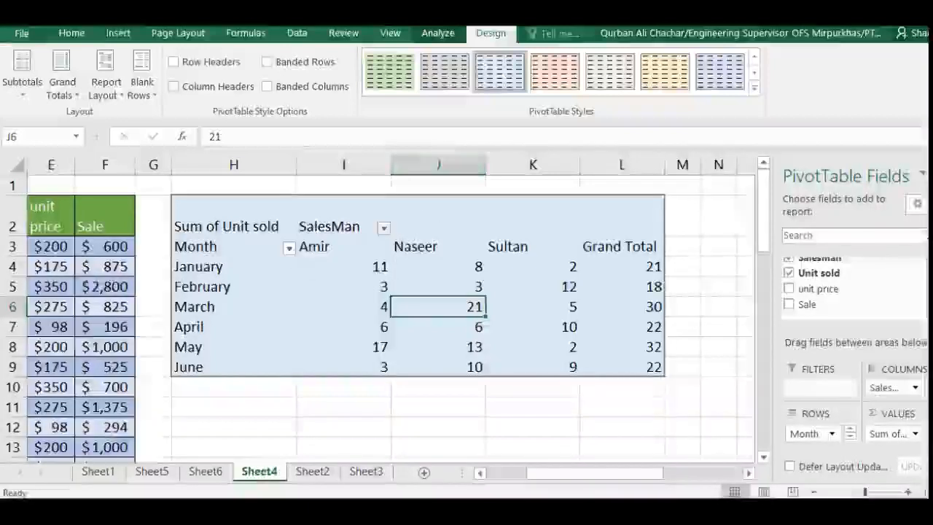
Apply the last dark green PivotTable style and turn on banded rows, banded columns and column headers.
{"action": "left_click", "coordinate": [754, 73]}
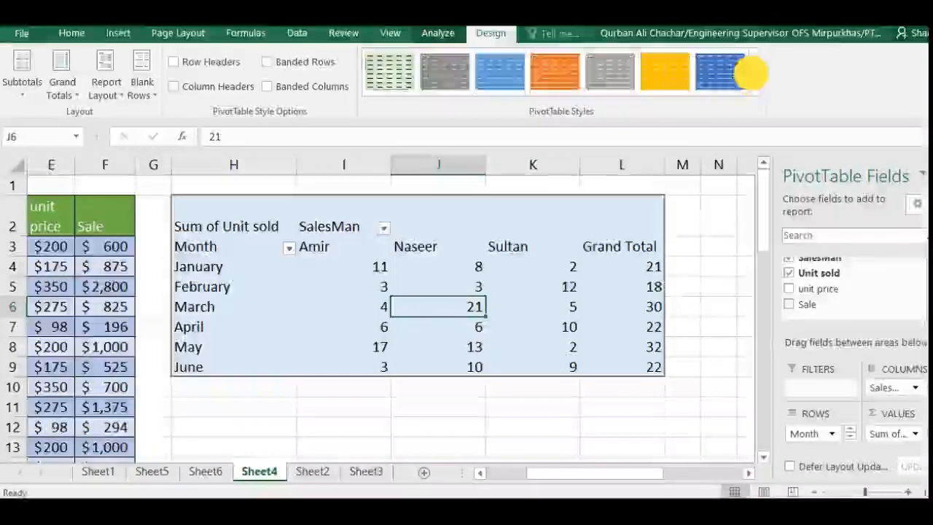
{"action": "left_click", "coordinate": [755, 73]}
{"action": "left_click", "coordinate": [755, 73]}
{"action": "left_click", "coordinate": [755, 74]}
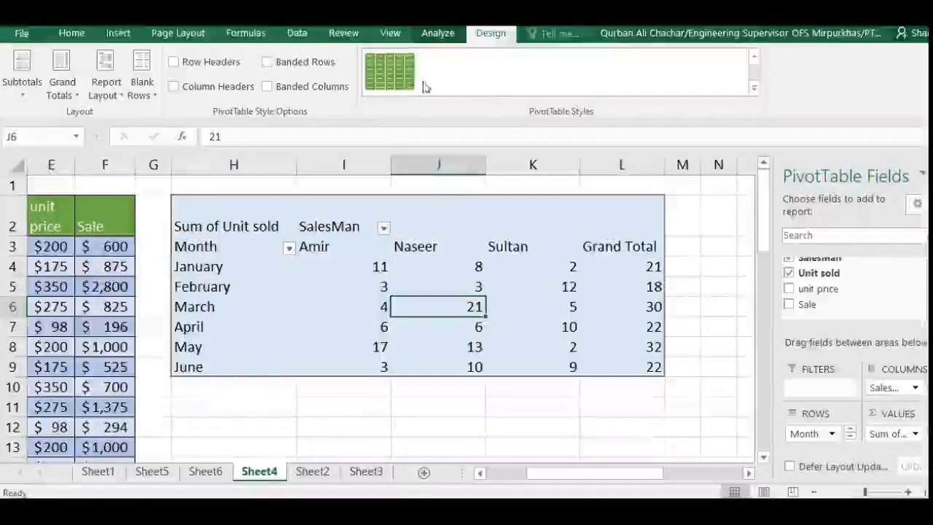
{"action": "left_click", "coordinate": [396, 74]}
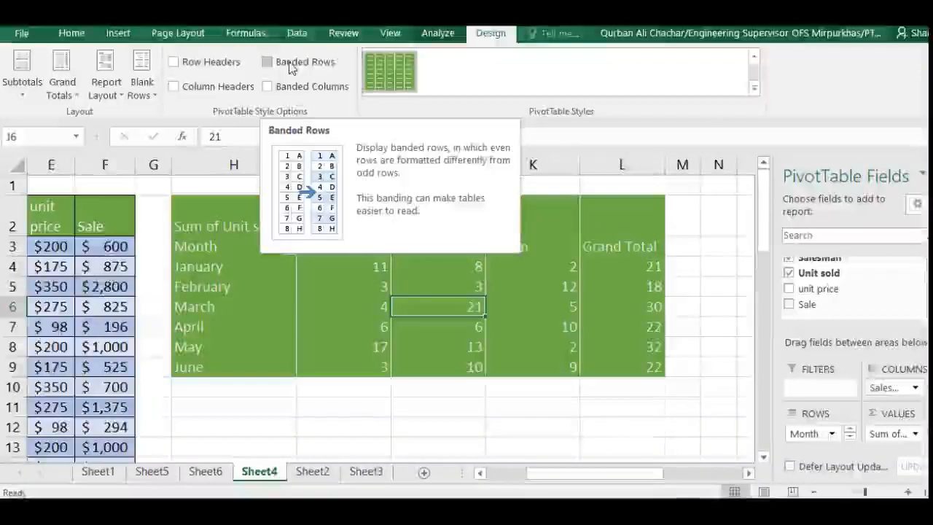
{"action": "left_click", "coordinate": [292, 66]}
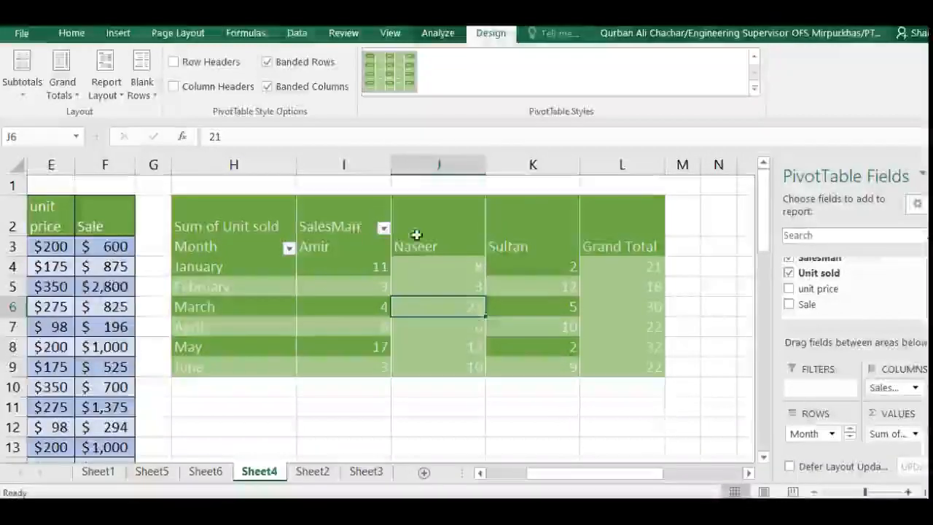
{"action": "left_click", "coordinate": [174, 88]}
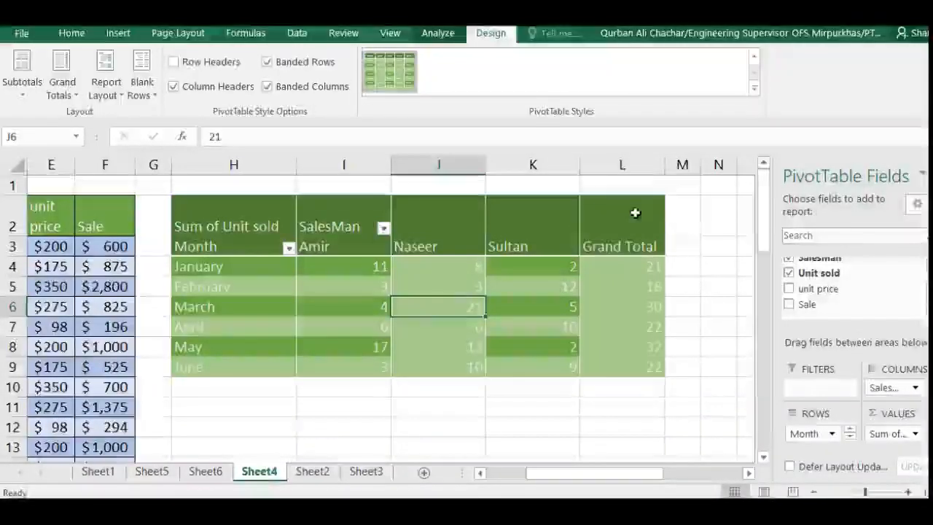
Start creating a second PivotTable from the empty cell O2 on Sheet4.
{"action": "left_click", "coordinate": [672, 221]}
{"action": "key", "text": "Right"}
{"action": "key", "text": "Right"}
{"action": "key", "text": "Right"}
{"action": "key", "text": "Right"}
{"action": "key", "text": "Right"}
{"action": "key", "text": "Right"}
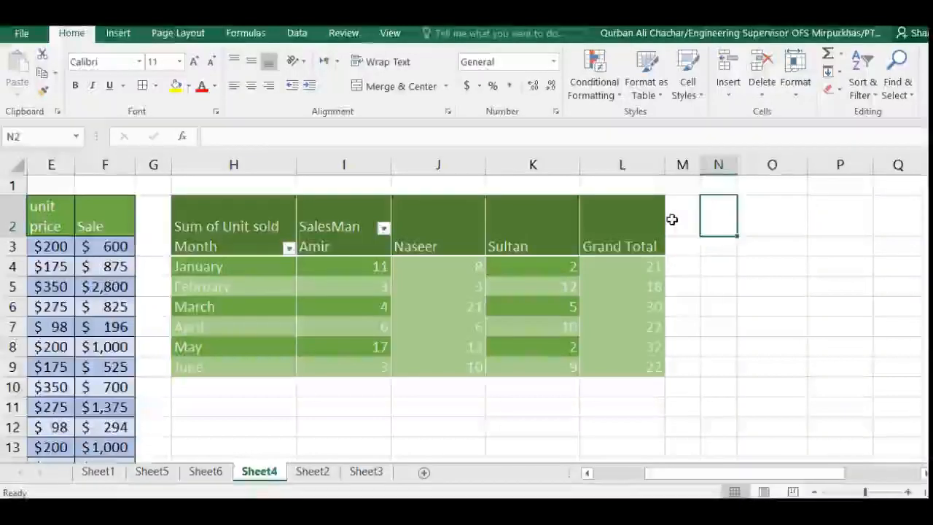
{"action": "key", "text": "Right"}
{"action": "key", "text": "Right"}
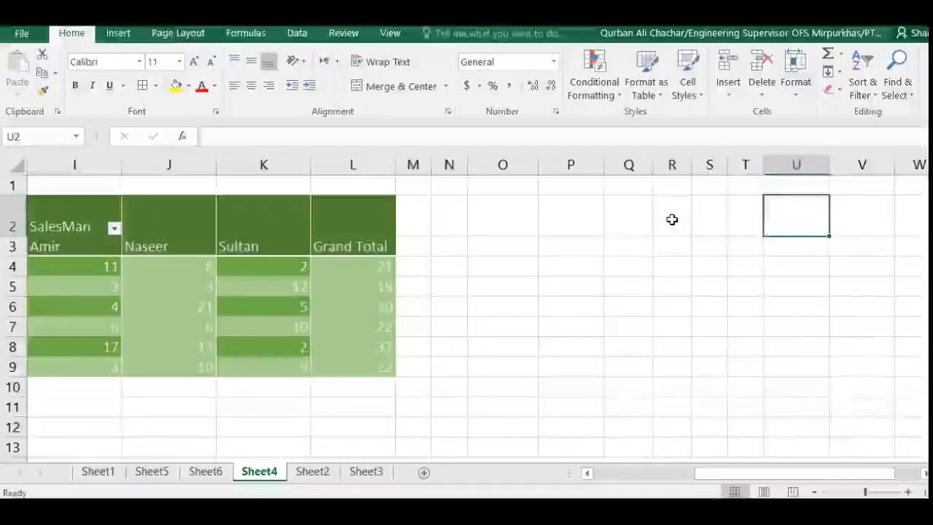
{"action": "key", "text": "Left"}
{"action": "key", "text": "Left"}
{"action": "key", "text": "Left"}
{"action": "key", "text": "Left"}
{"action": "key", "text": "Left"}
{"action": "key", "text": "Left"}
{"action": "key", "text": "Left"}
{"action": "key", "text": "Right"}
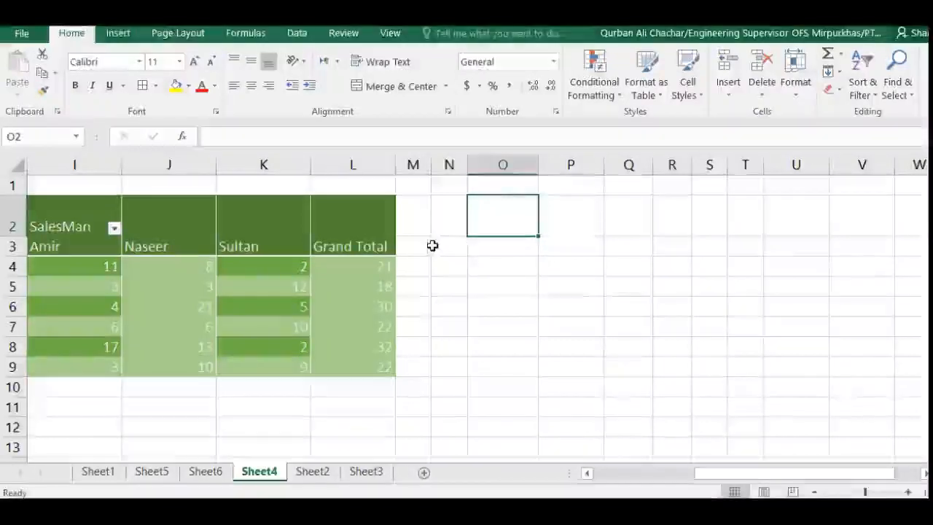
{"action": "left_click", "coordinate": [118, 36]}
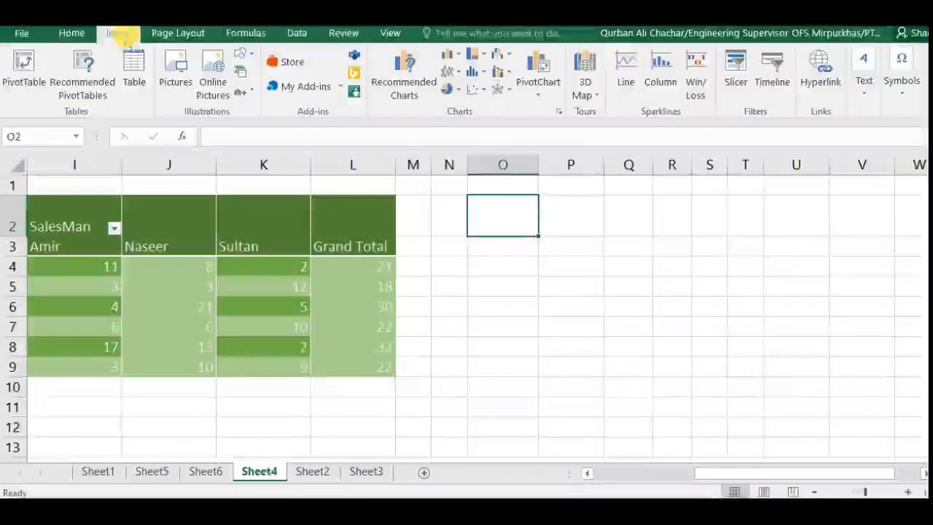
{"action": "left_click", "coordinate": [23, 64]}
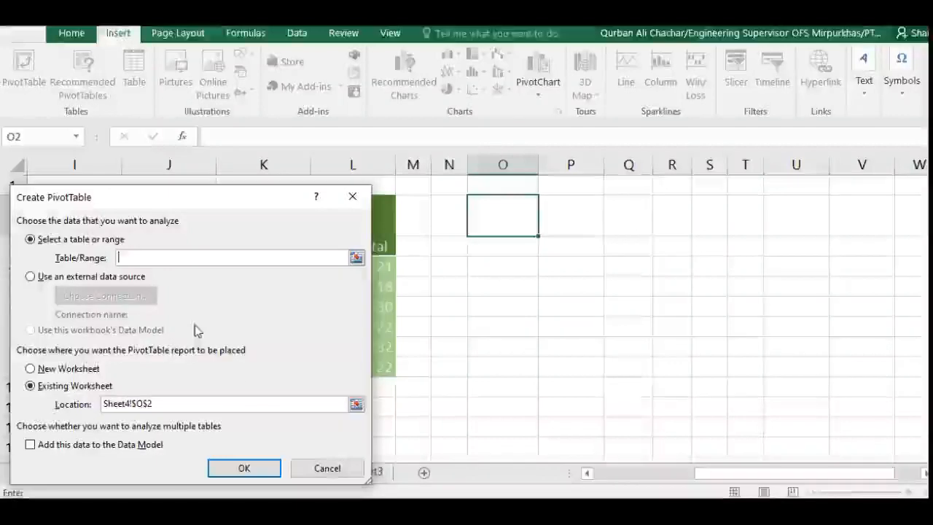
Set the new PivotTable's source to the whole sales table including its header row, Table2.
{"action": "left_click", "coordinate": [356, 259]}
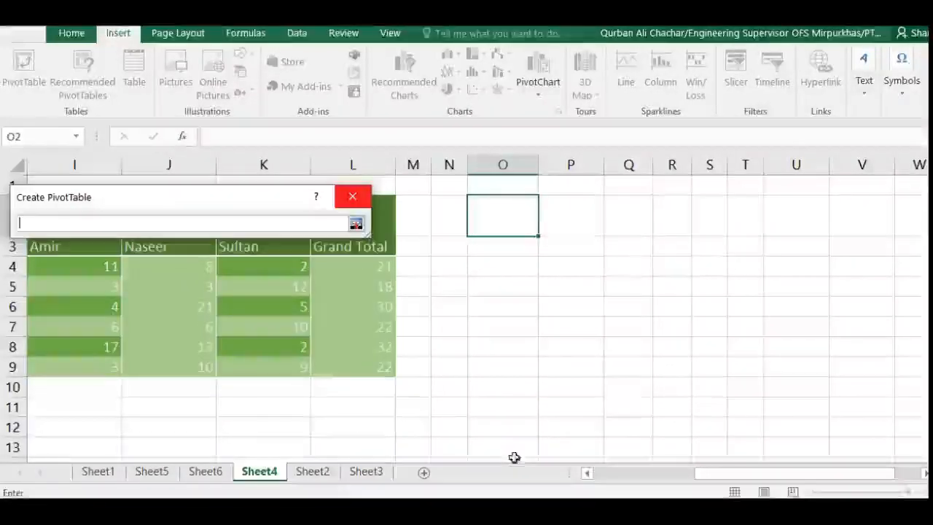
{"action": "left_click", "coordinate": [606, 476]}
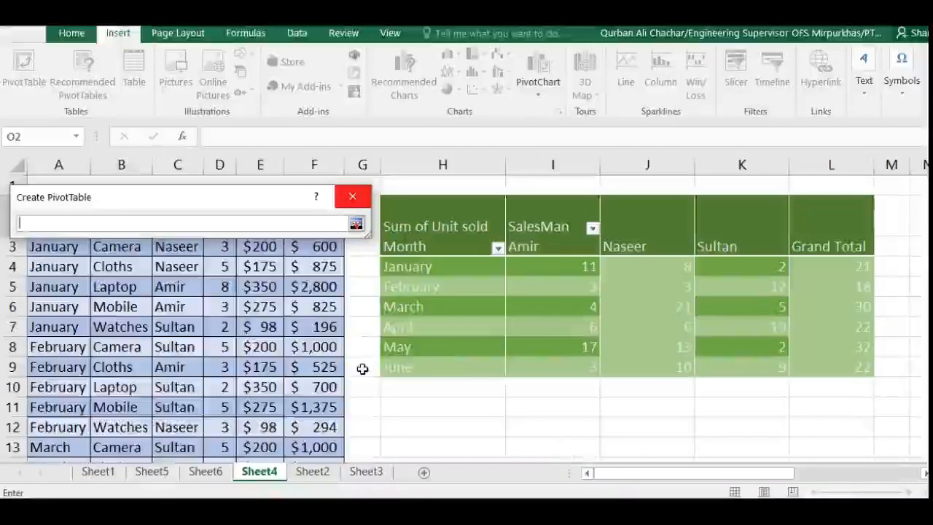
{"action": "left_click_drag", "start_coordinate": [142, 202], "coordinate": [213, 273]}
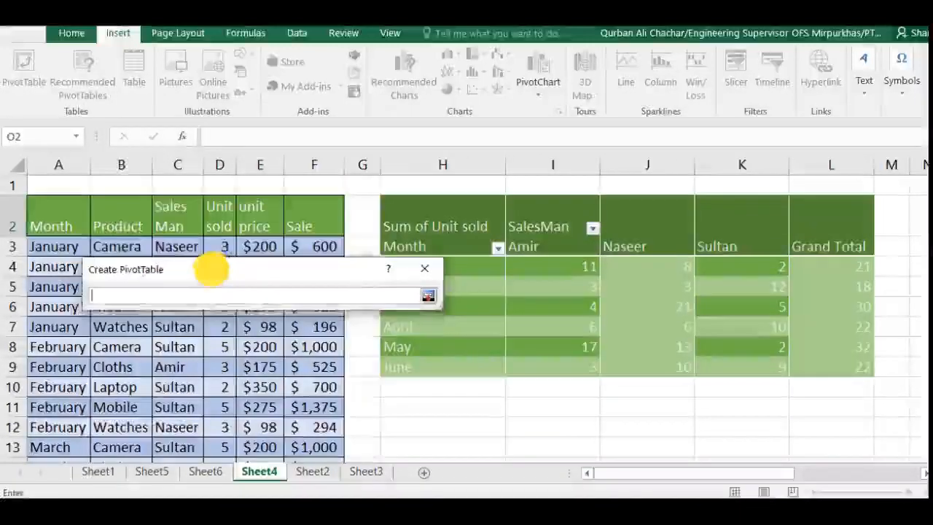
{"action": "left_click", "coordinate": [43, 221]}
{"action": "key", "text": "shift+Right"}
{"action": "key", "text": "shift+Right"}
{"action": "key", "text": "shift+Right"}
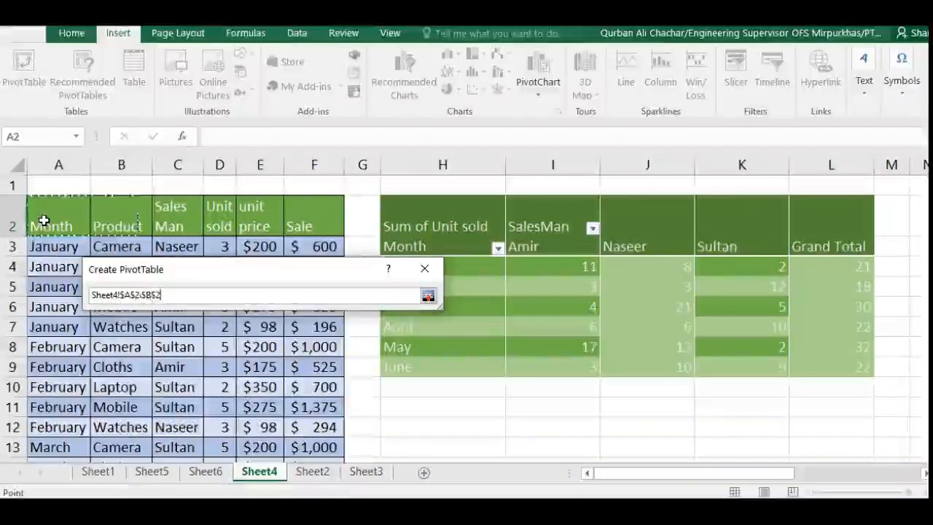
{"action": "key", "text": "shift+Right"}
{"action": "key", "text": "shift+Right"}
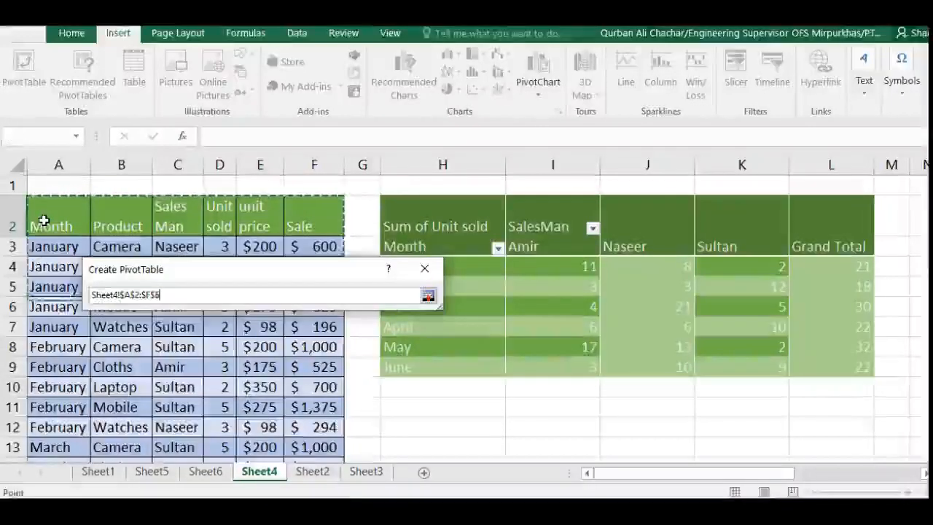
{"action": "key", "text": "ctrl+shift+Down"}
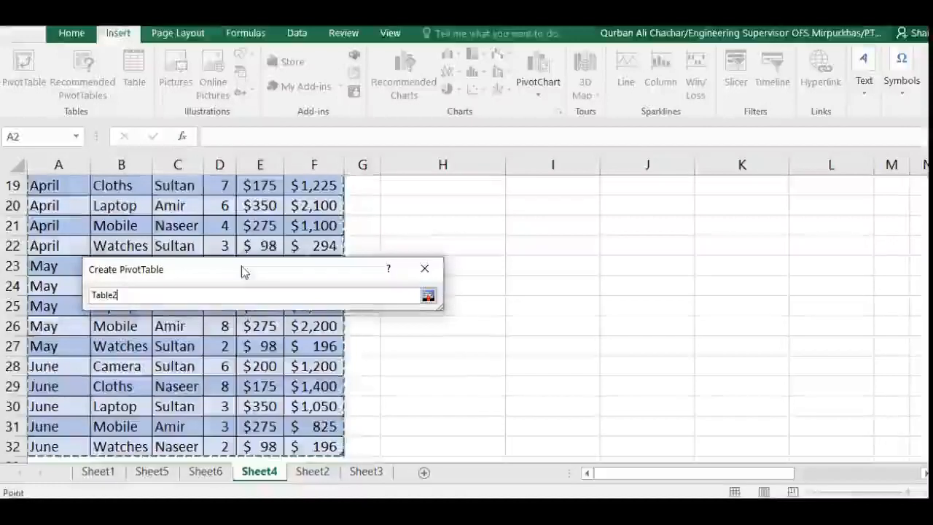
{"action": "left_click", "coordinate": [428, 295]}
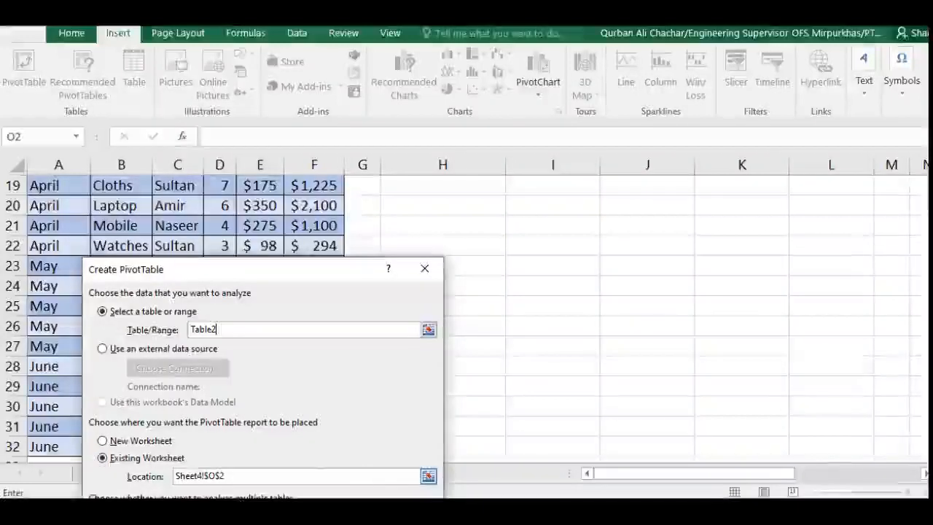
Set the new PivotTable's location to Sheet4!$O$2 on the existing worksheet and create it.
{"action": "left_click", "coordinate": [428, 476]}
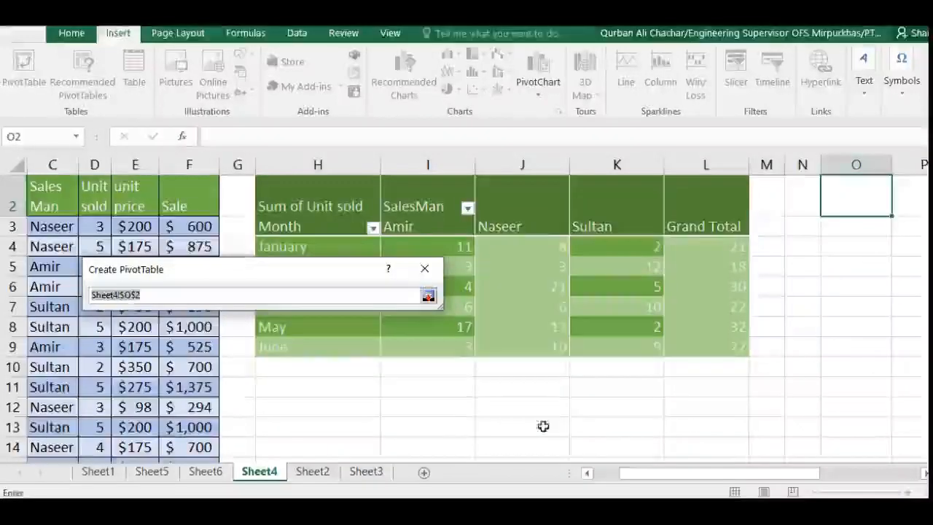
{"action": "left_click", "coordinate": [853, 202]}
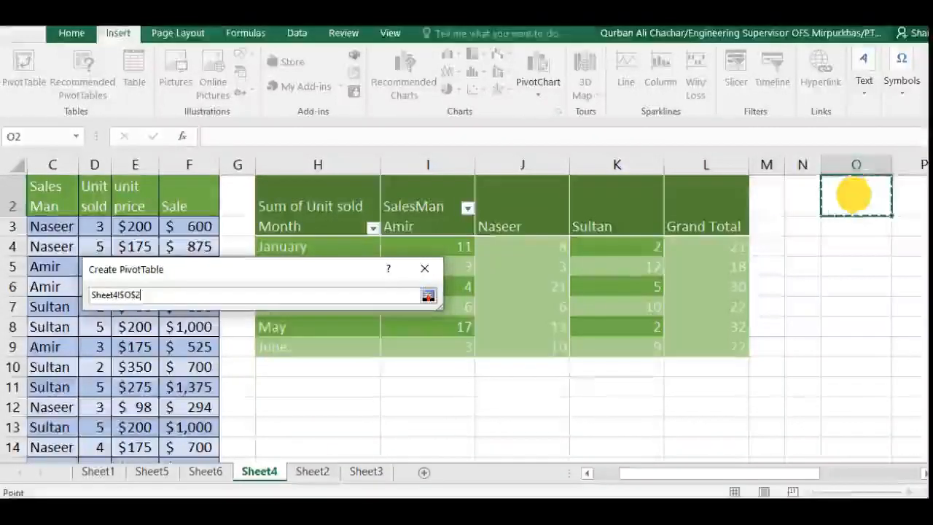
{"action": "left_click", "coordinate": [428, 295]}
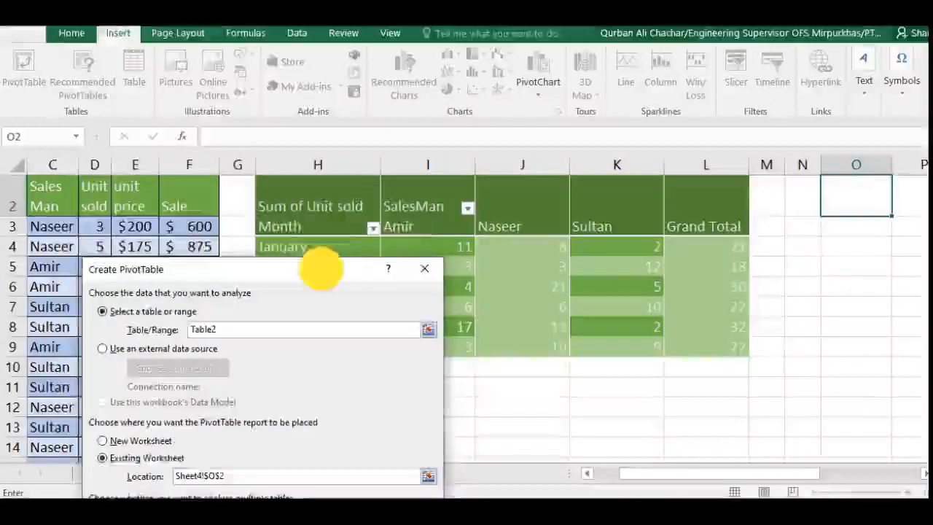
{"action": "left_click_drag", "start_coordinate": [323, 267], "coordinate": [295, 86]}
{"action": "left_click", "coordinate": [289, 360]}
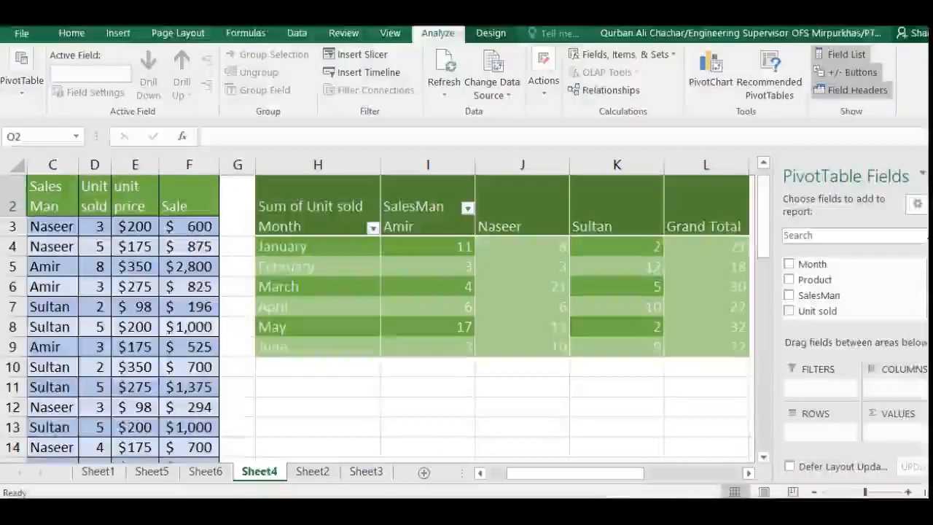
Lay out the empty PivotTable at O2 with Month in the rows and Product in the columns.
{"action": "left_click", "coordinate": [676, 461]}
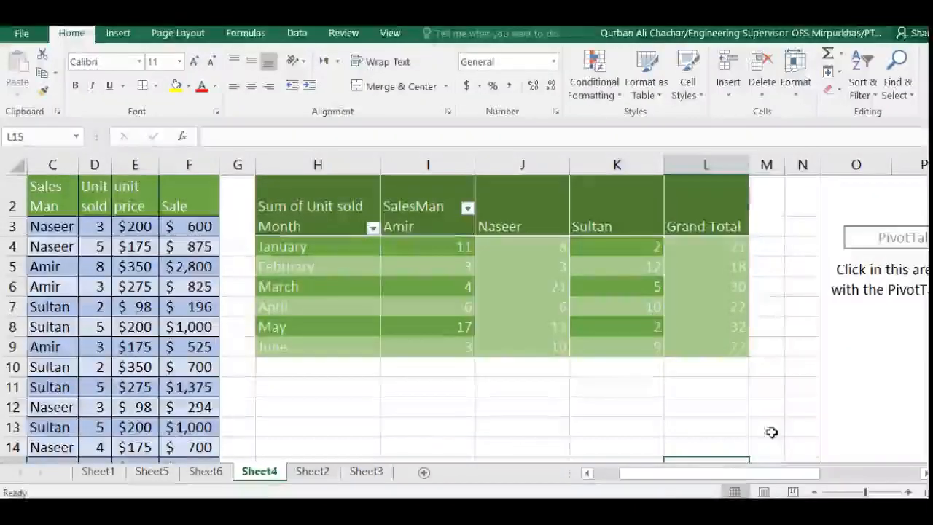
{"action": "left_click", "coordinate": [860, 364]}
{"action": "left_click", "coordinate": [666, 473]}
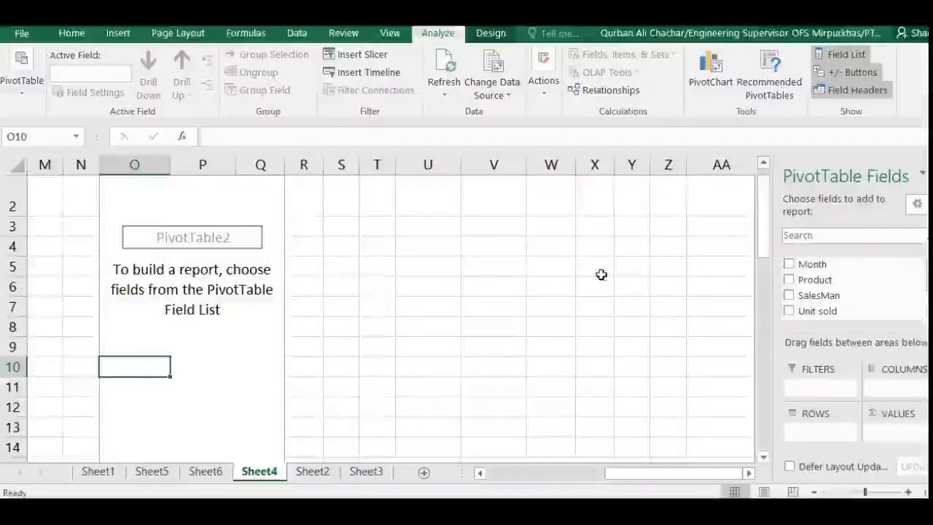
{"action": "left_click_drag", "start_coordinate": [802, 265], "coordinate": [815, 433]}
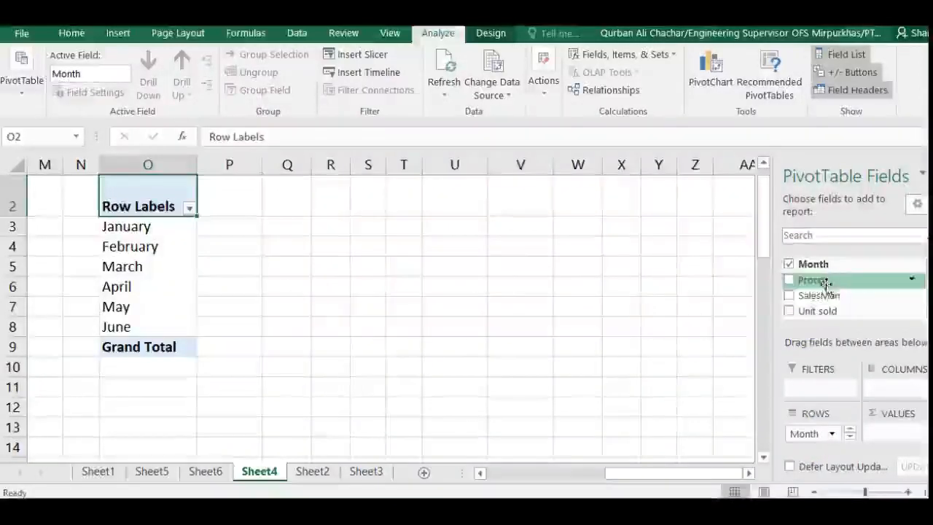
{"action": "left_click_drag", "start_coordinate": [806, 282], "coordinate": [830, 307]}
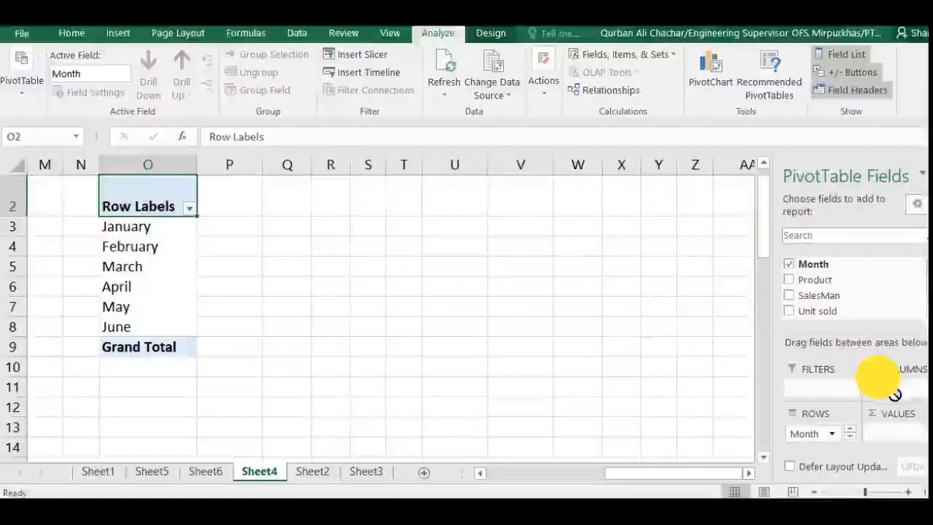
{"action": "left_click_drag", "start_coordinate": [895, 394], "coordinate": [886, 387]}
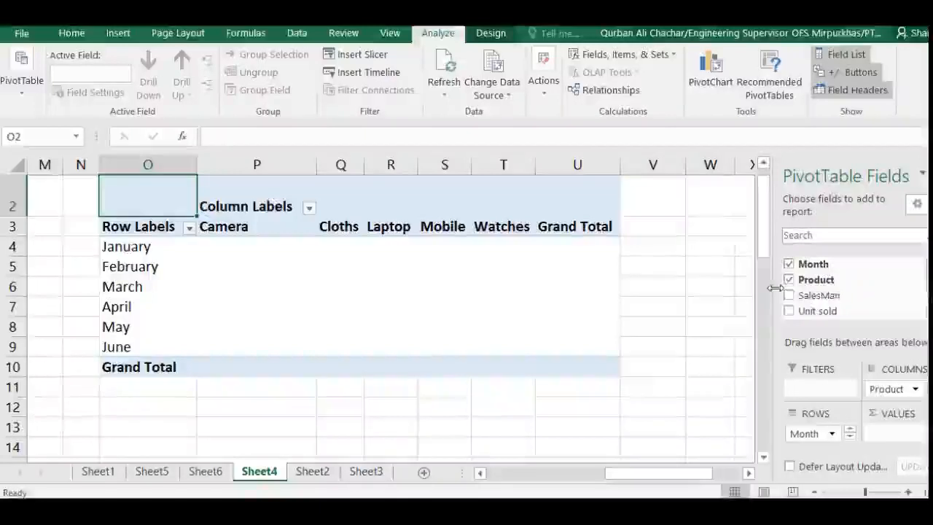
Add Unit sold to the values of the PivotTable at O2.
{"action": "scroll", "coordinate": [788, 296], "scroll_direction": "down", "scroll_amount": 1}
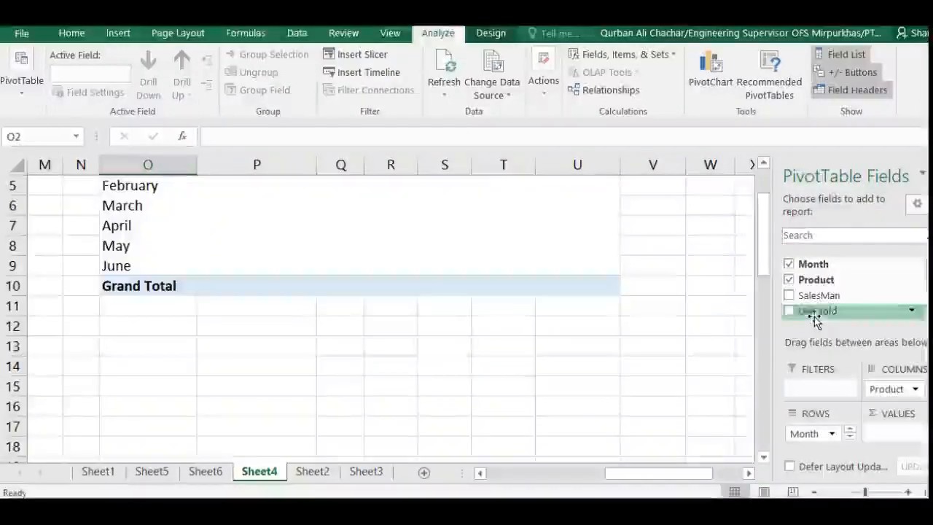
{"action": "left_click_drag", "start_coordinate": [887, 422], "coordinate": [902, 438]}
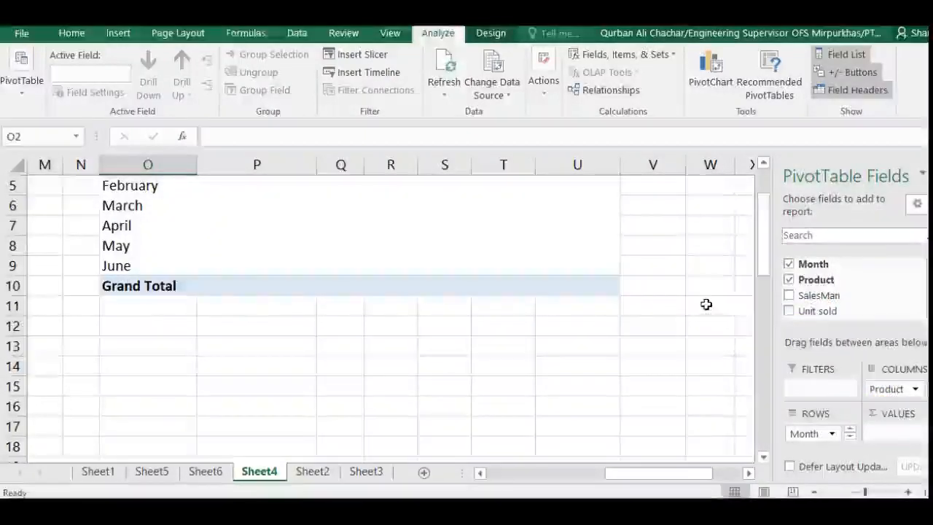
{"action": "left_click_drag", "start_coordinate": [817, 312], "coordinate": [816, 312]}
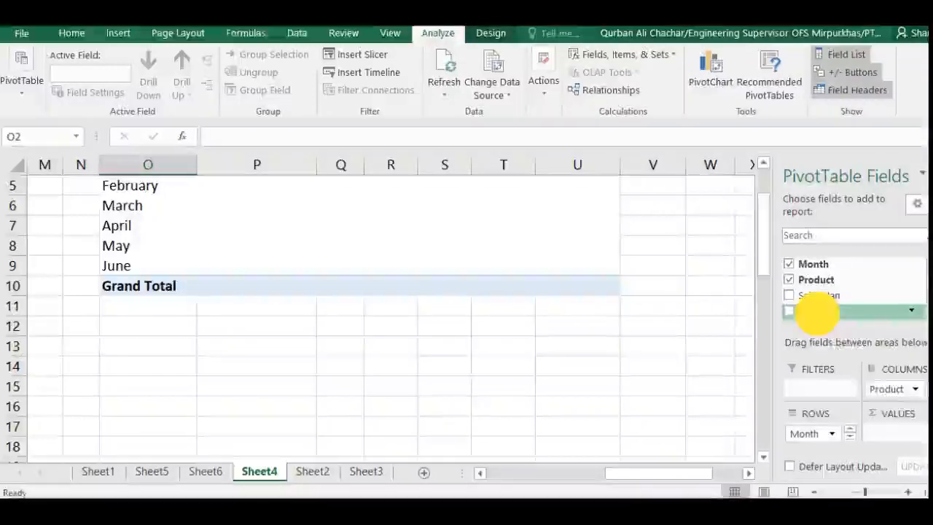
{"action": "left_click_drag", "start_coordinate": [893, 434], "coordinate": [886, 434]}
{"action": "scroll", "coordinate": [503, 371], "scroll_direction": "up", "scroll_amount": 1}
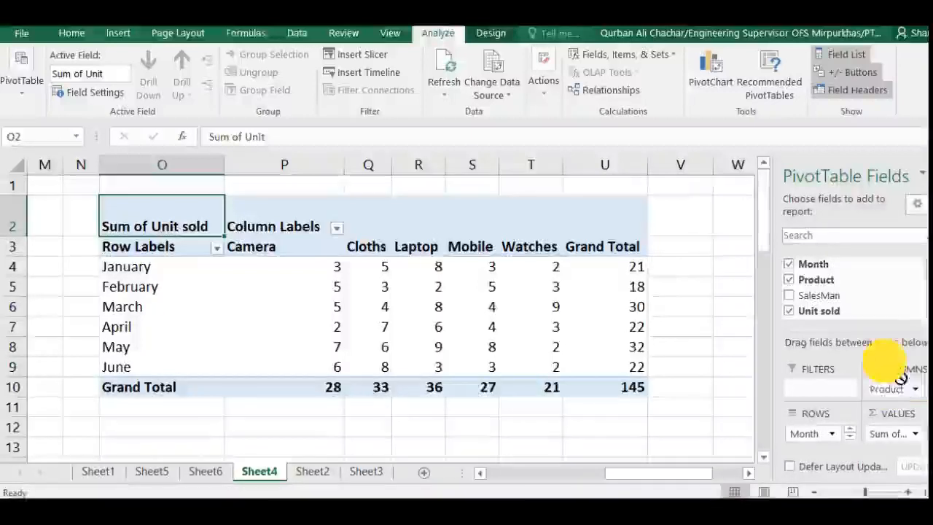
Replace Product with SalesMan as the column field of the PivotTable at O2.
{"action": "left_click", "coordinate": [853, 280]}
{"action": "left_click_drag", "start_coordinate": [824, 298], "coordinate": [850, 335]}
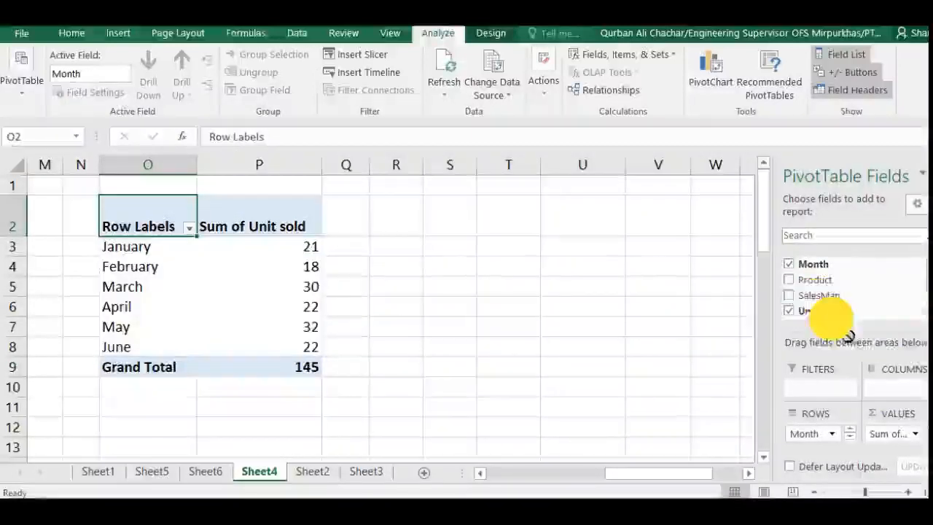
{"action": "left_click_drag", "start_coordinate": [901, 387], "coordinate": [893, 388]}
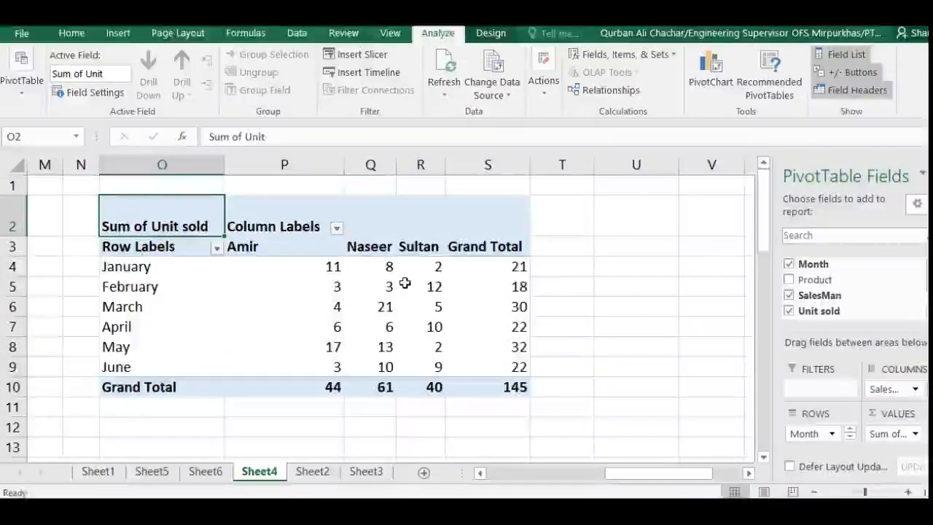
{"action": "mouse_move", "coordinate": [404, 284]}
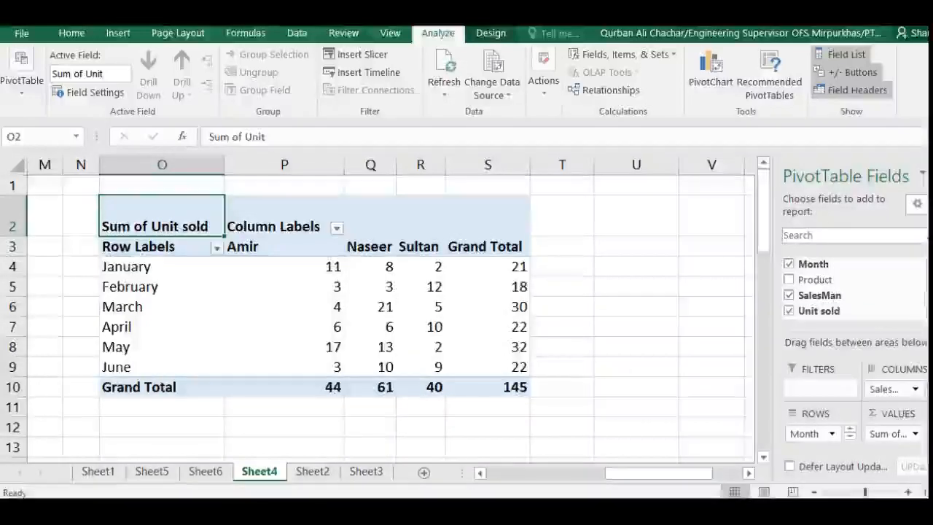
Replace Unit sold with Sale as the value field of the PivotTable at O2.
{"action": "left_click", "coordinate": [801, 314]}
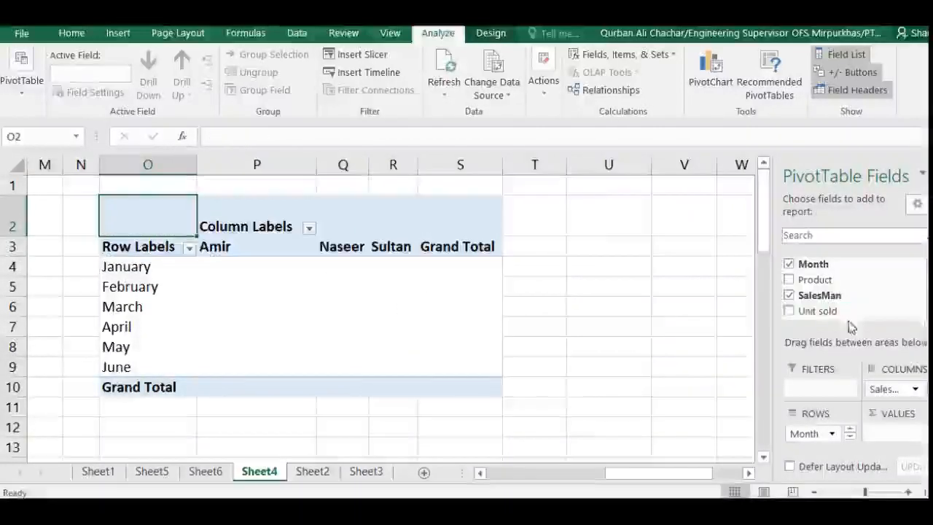
{"action": "scroll", "coordinate": [853, 292], "scroll_direction": "down", "scroll_amount": 2}
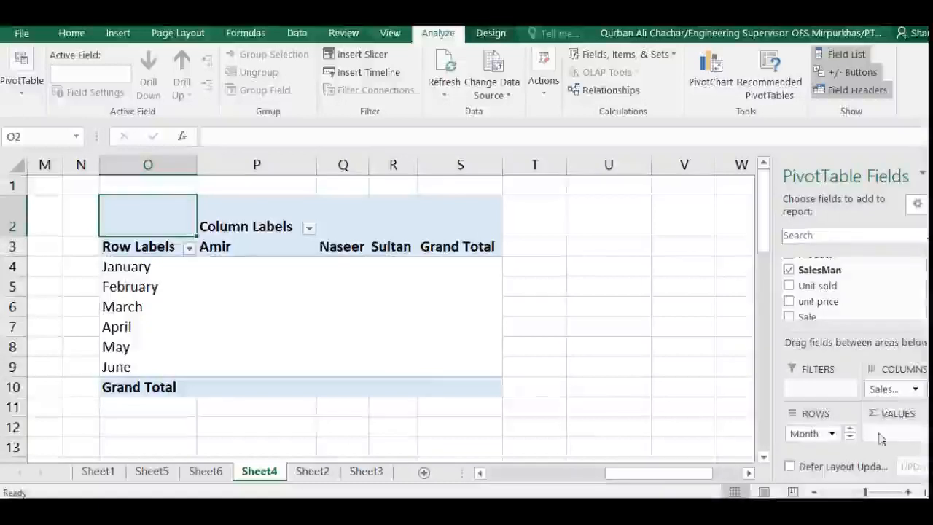
{"action": "left_click_drag", "start_coordinate": [807, 317], "coordinate": [887, 436]}
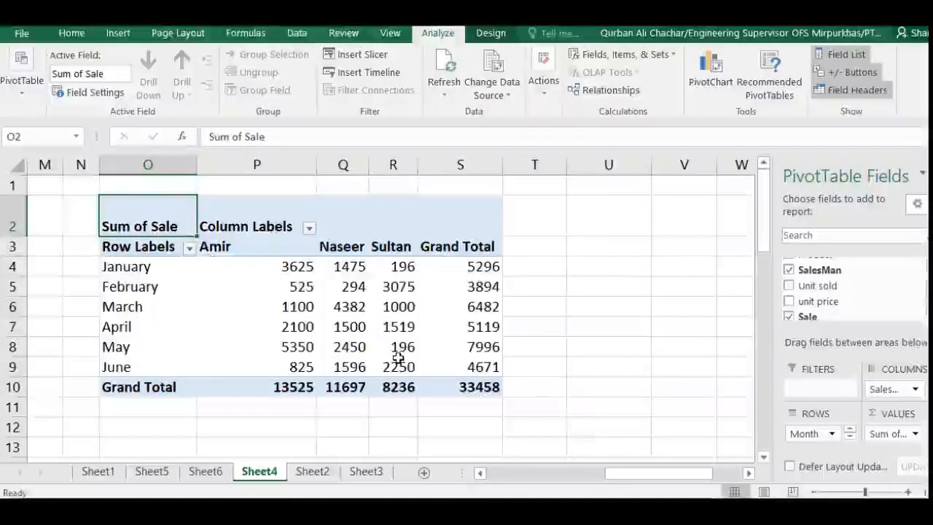
{"action": "mouse_move", "coordinate": [398, 357]}
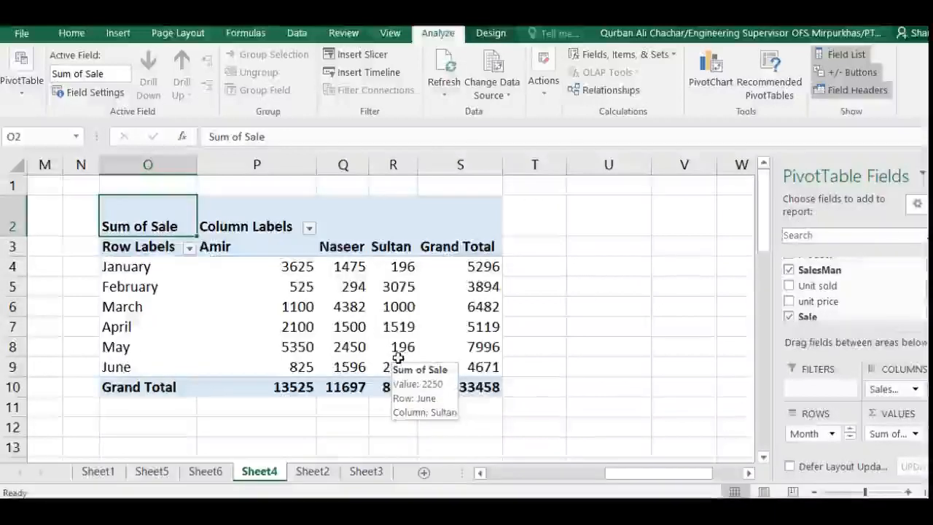